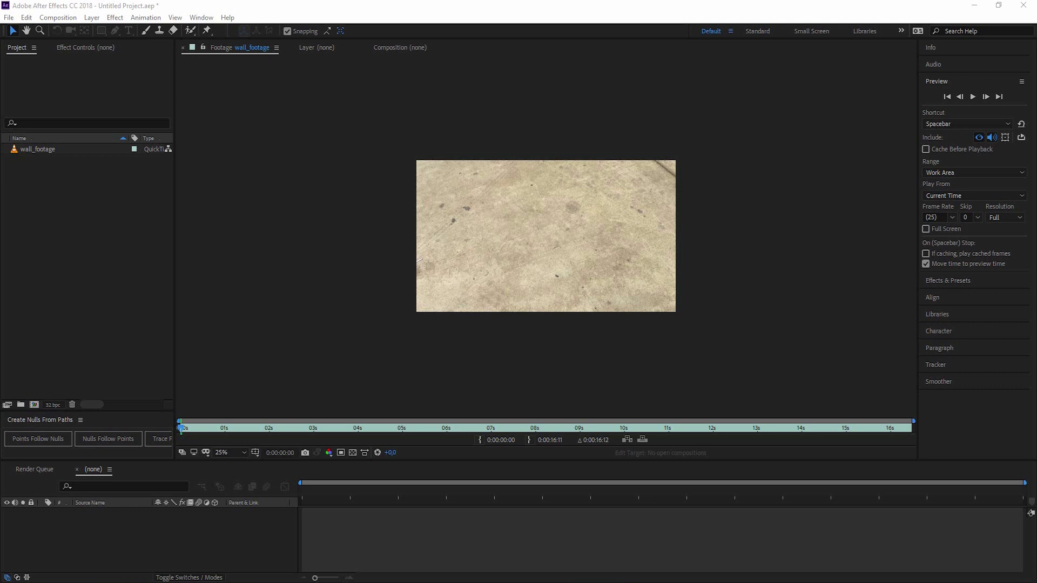
# Make a comp from wall_footage and trim it to a 4s–14s work area
pyautogui.click(26, 151)
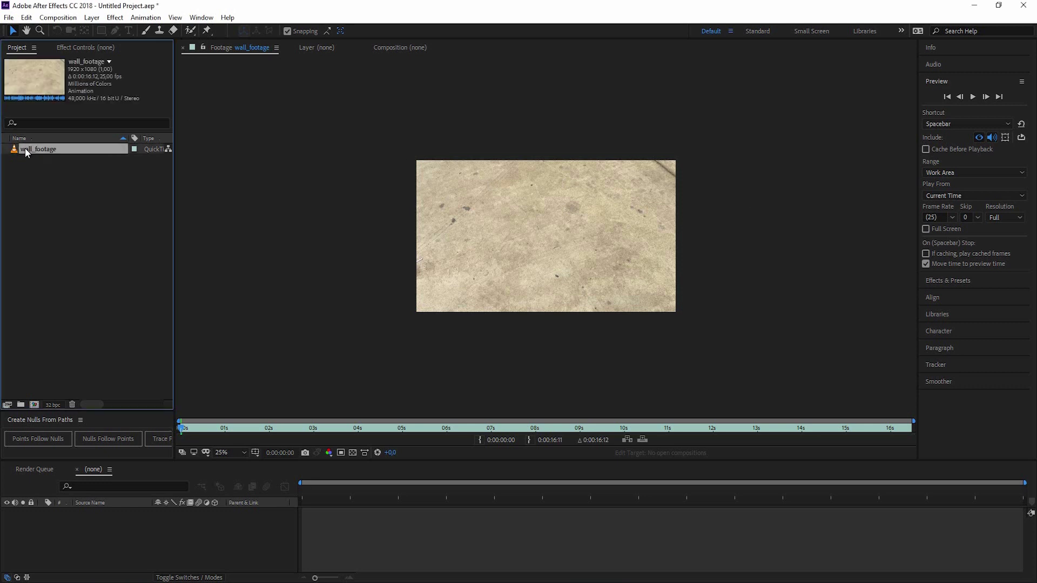
pyautogui.moveTo(26, 151); pyautogui.dragTo(7, 404)
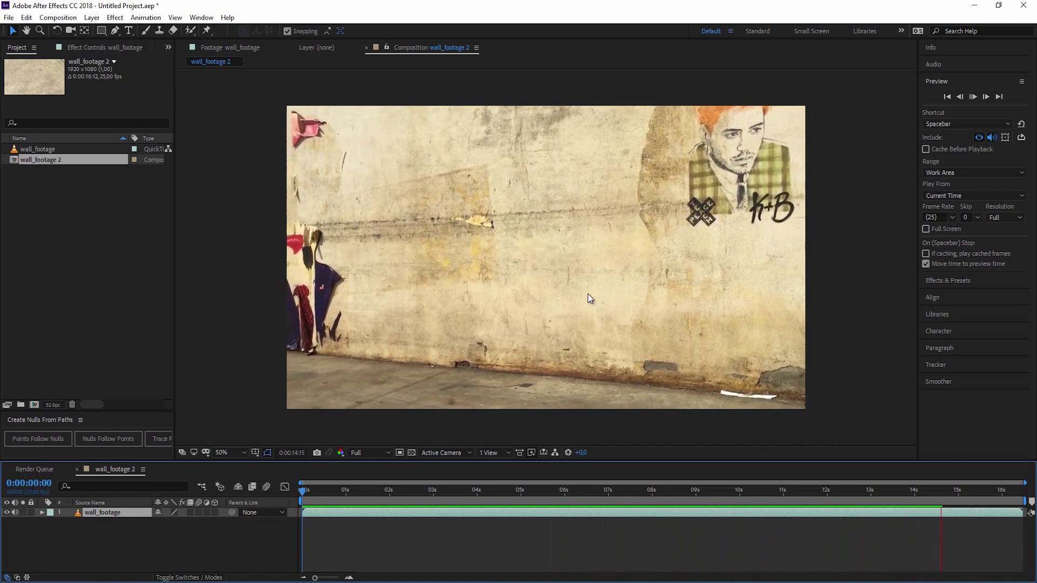
pyautogui.moveTo(367, 501); pyautogui.dragTo(477, 499)
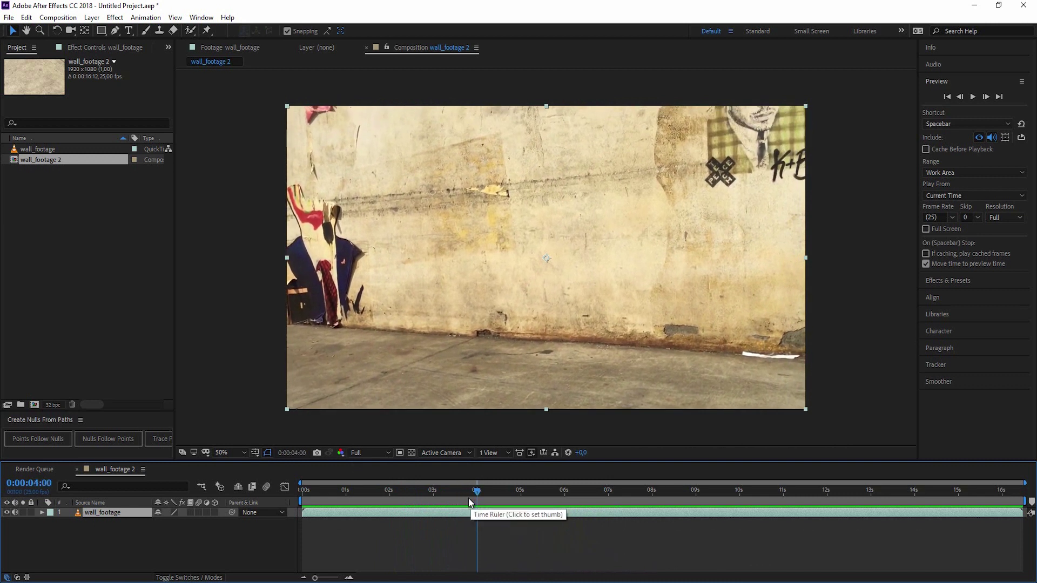
pyautogui.press('b')
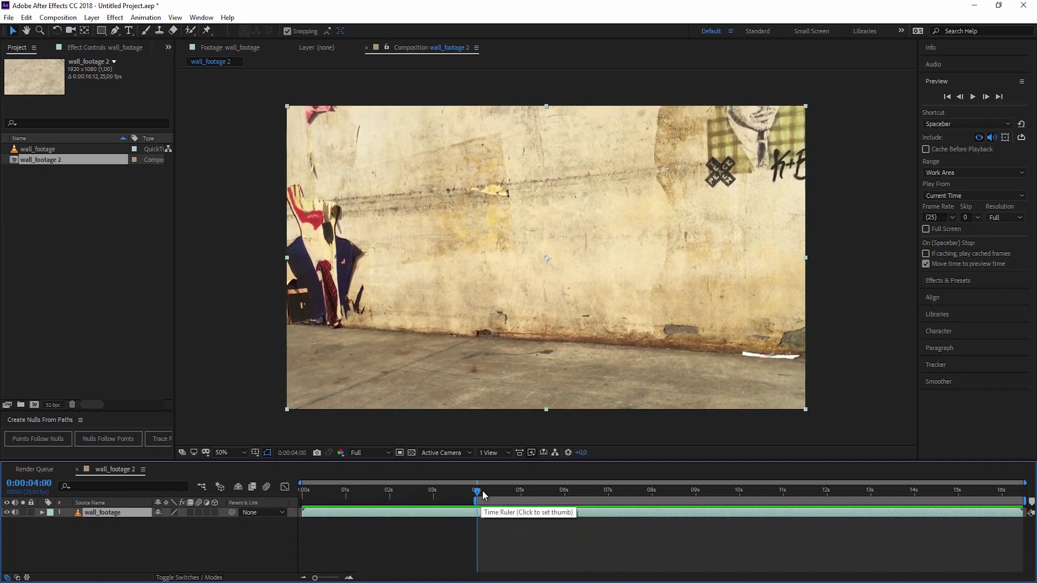
pyautogui.moveTo(481, 493); pyautogui.dragTo(914, 506)
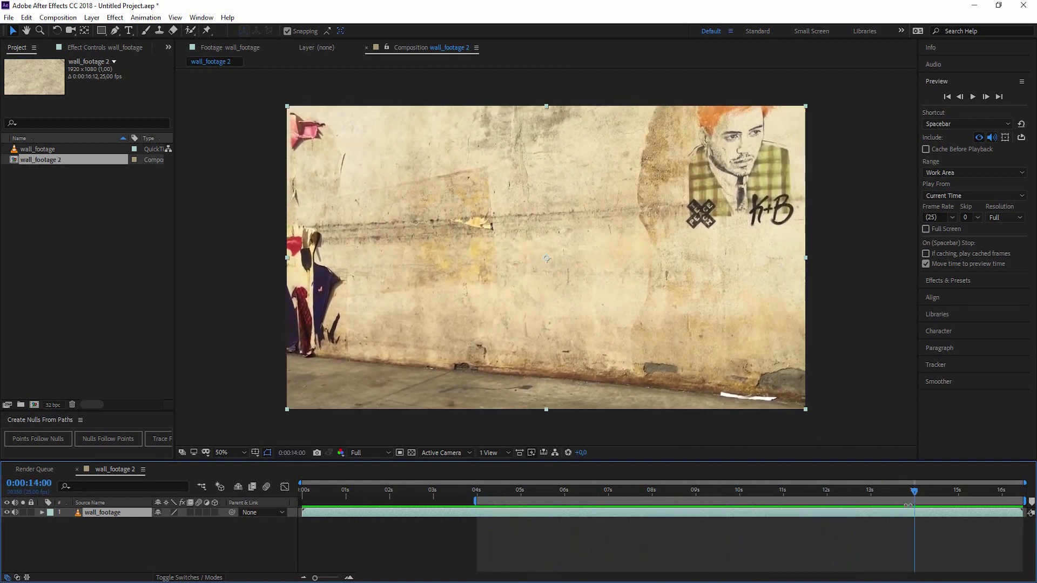
pyautogui.press('n')
pyautogui.rightClick(899, 503)
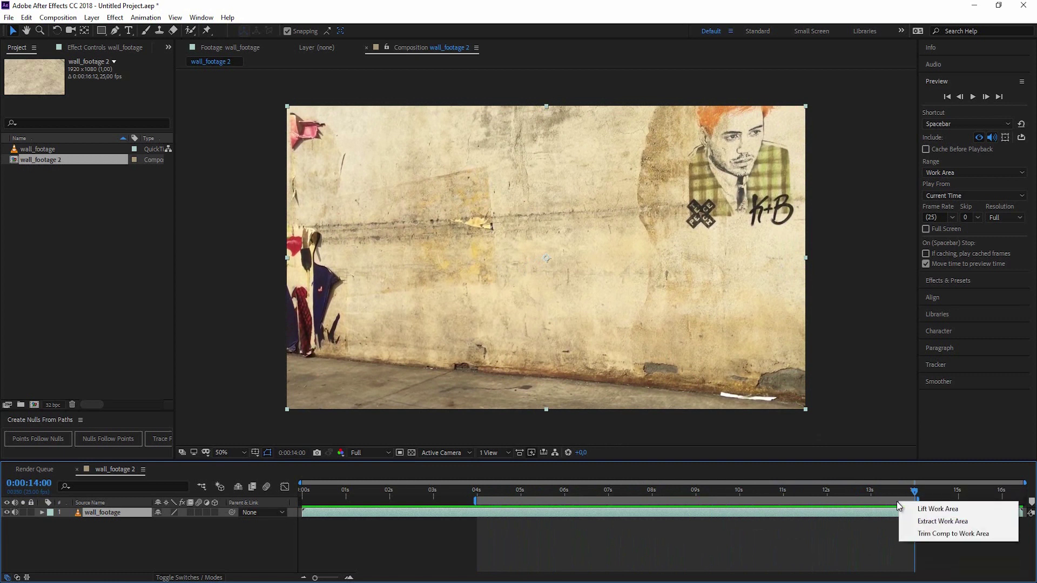
pyautogui.click(933, 534)
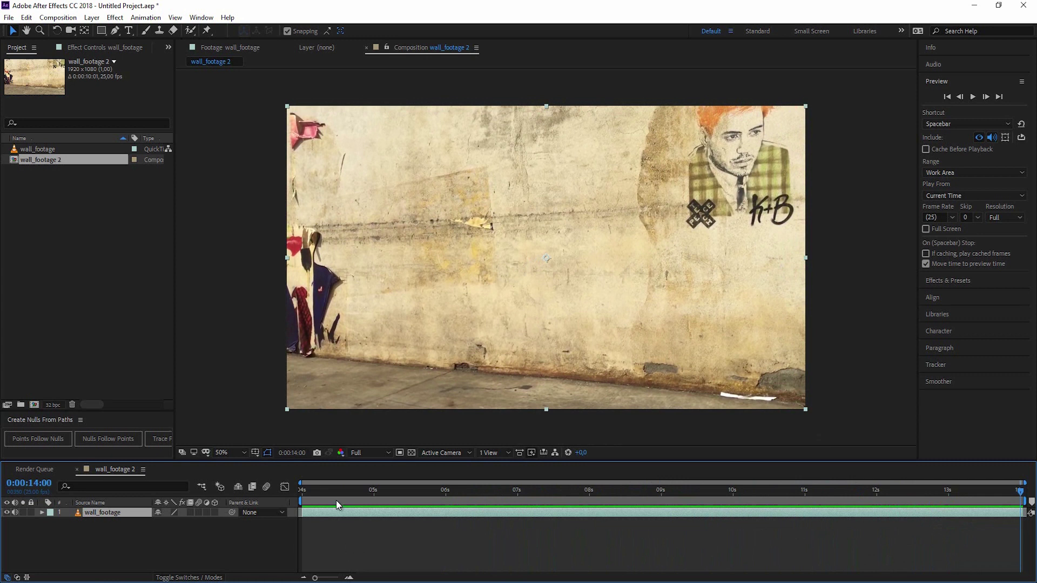
# Scrub through the trimmed wall_footage 2 clip from its start to around 5 seconds
pyautogui.moveTo(336, 500); pyautogui.dragTo(377, 514)
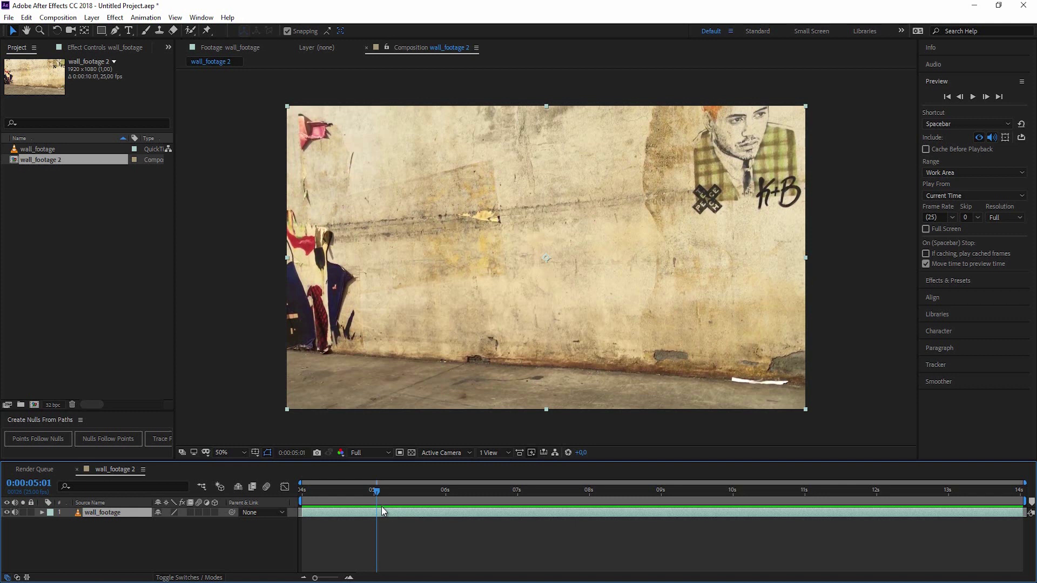
pyautogui.moveTo(384, 494); pyautogui.dragTo(589, 514)
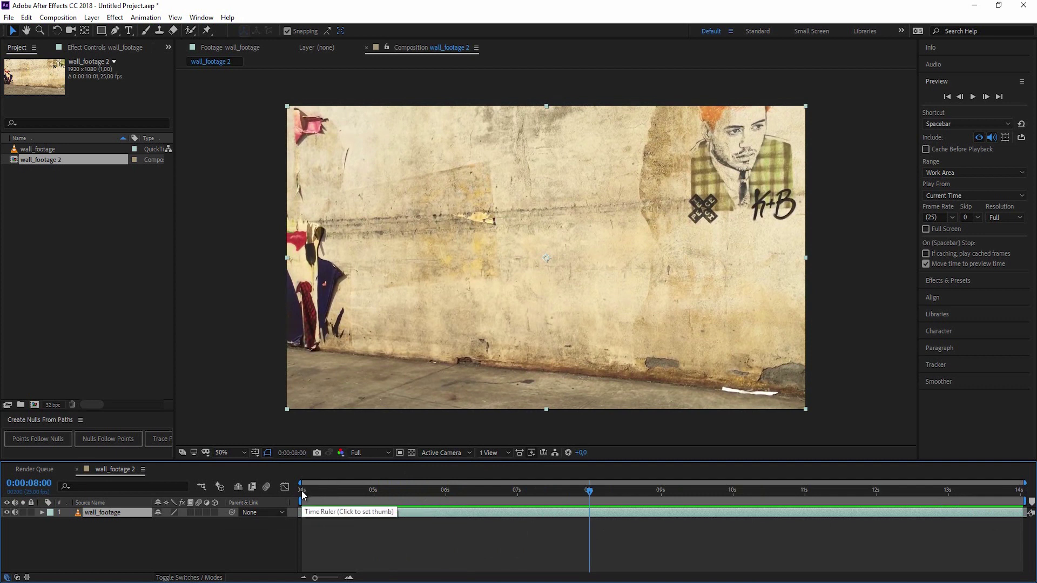
# Set the composition's Start Timecode to 0 and preview the 10-second comp
pyautogui.click(61, 19)
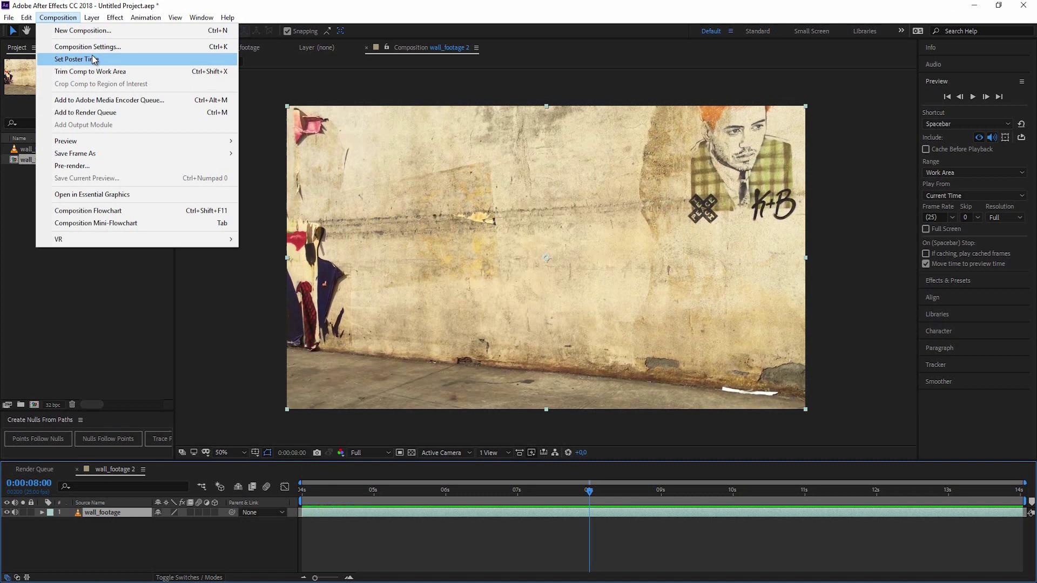
pyautogui.click(92, 49)
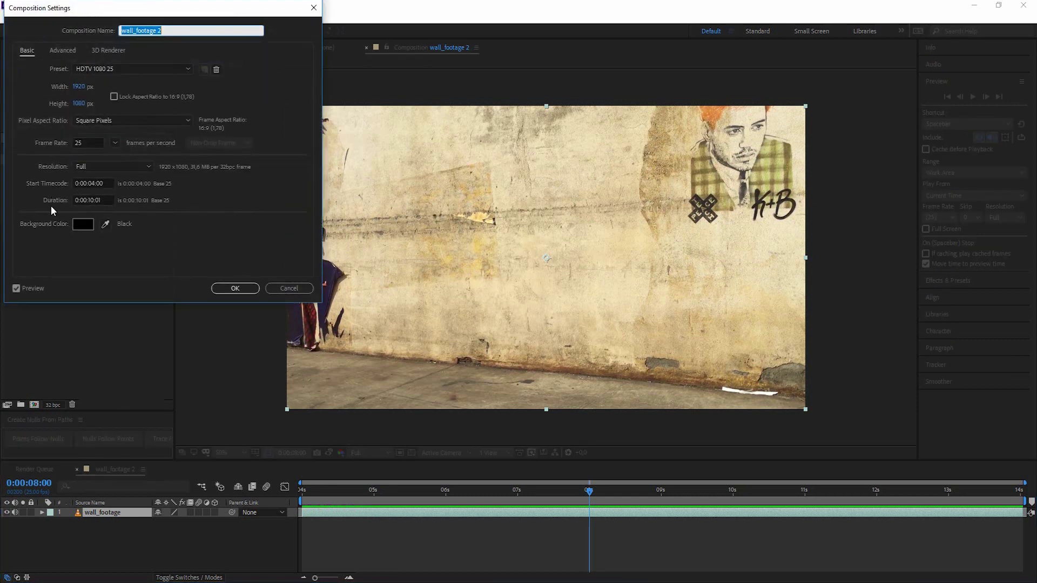
pyautogui.click(104, 183)
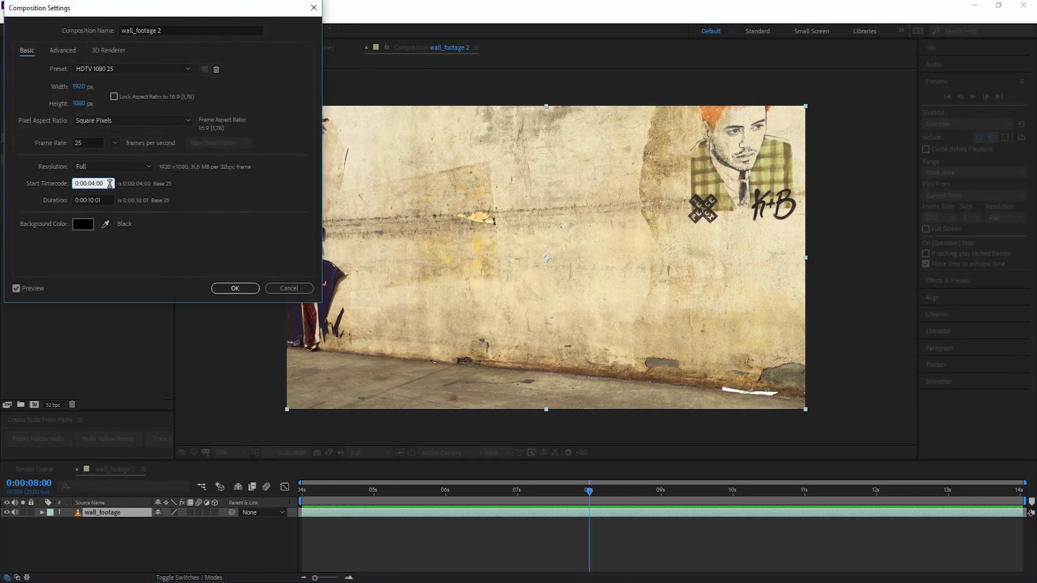
pyautogui.moveTo(104, 183); pyautogui.dragTo(27, 178)
pyautogui.write('0')
pyautogui.click(233, 287)
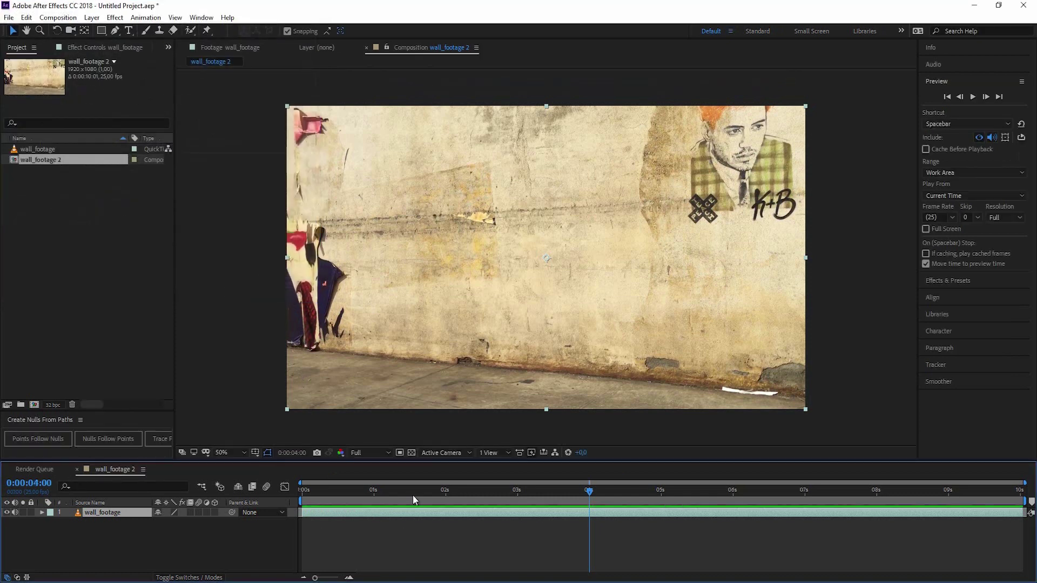
pyautogui.press('space')
pyautogui.moveTo(660, 538); pyautogui.dragTo(590, 554)
# Create a Painterz Regular text layer reading 'Motion tracking' on the wall
pyautogui.hotkey('ctrl', 't')
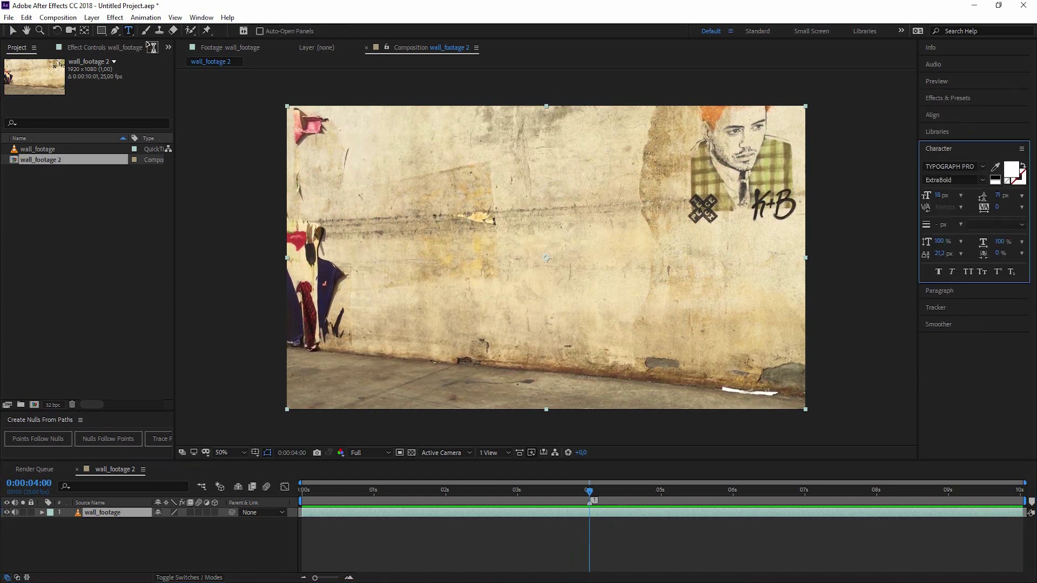
pyautogui.click(953, 166)
pyautogui.click(858, 199)
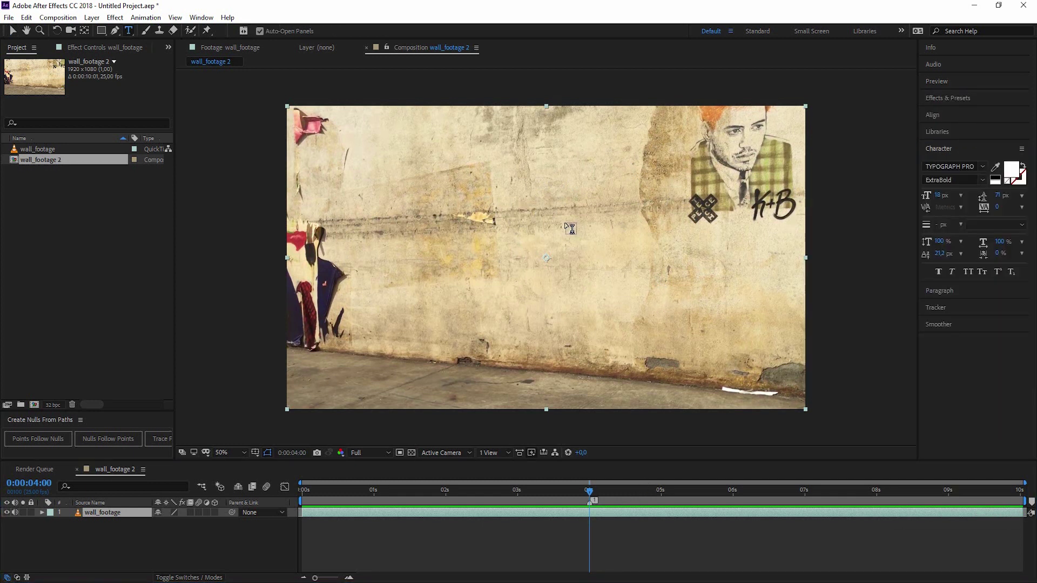
pyautogui.click(596, 177)
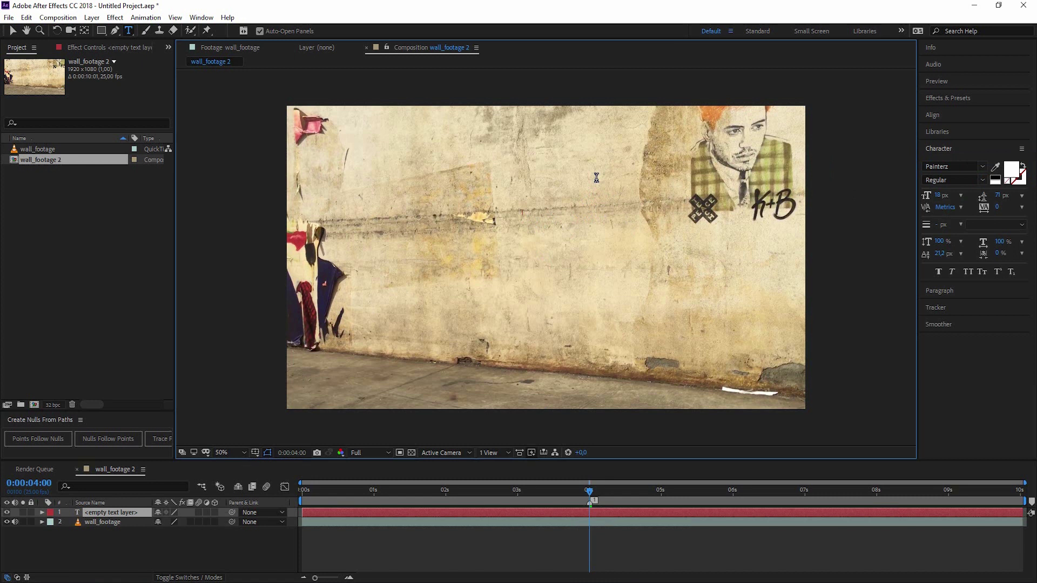
pyautogui.write('Motion tracking')
pyautogui.press('Escape')
# Enlarge the text to 210 px and set its tracking to 32
pyautogui.moveTo(938, 197); pyautogui.dragTo(1030, 194)
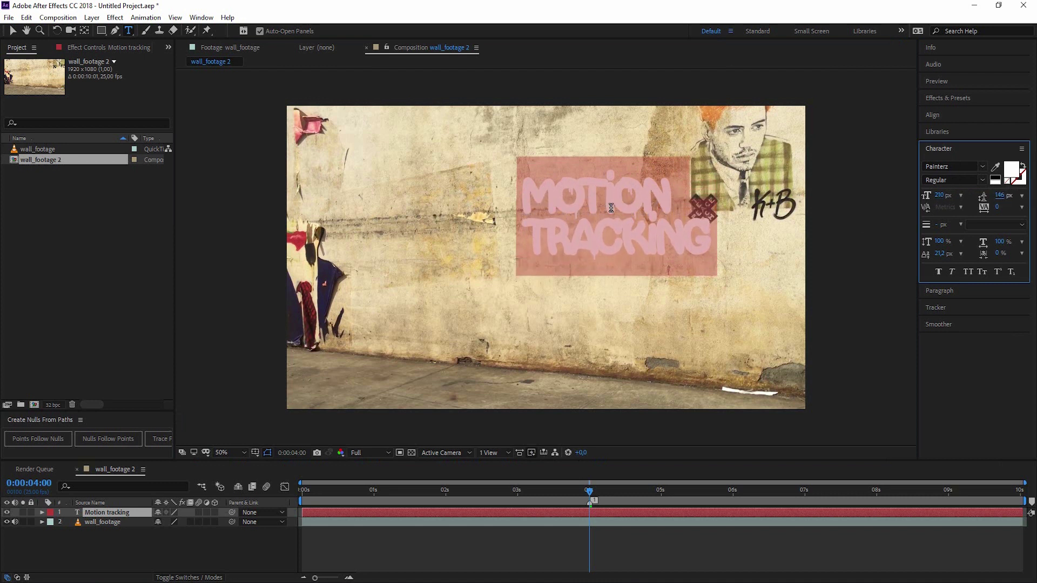
pyautogui.click(580, 194)
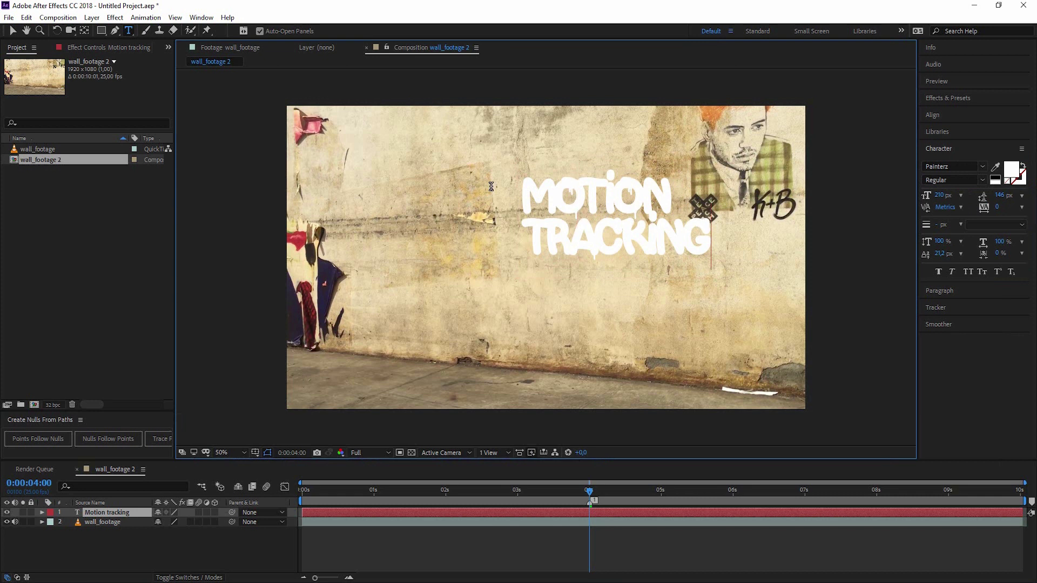
pyautogui.hotkey('ctrl', 'a')
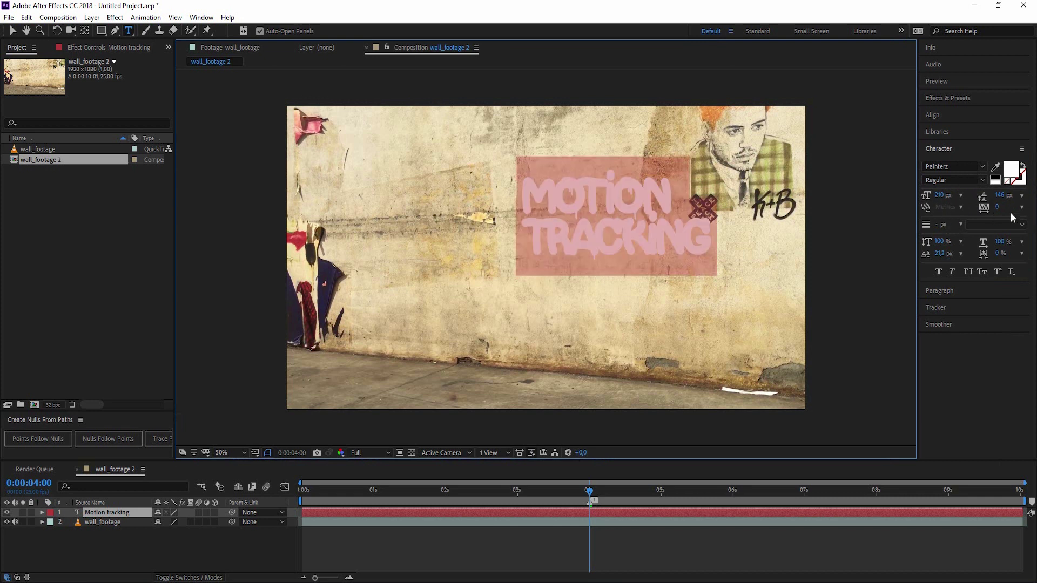
pyautogui.moveTo(999, 212); pyautogui.dragTo(1018, 210)
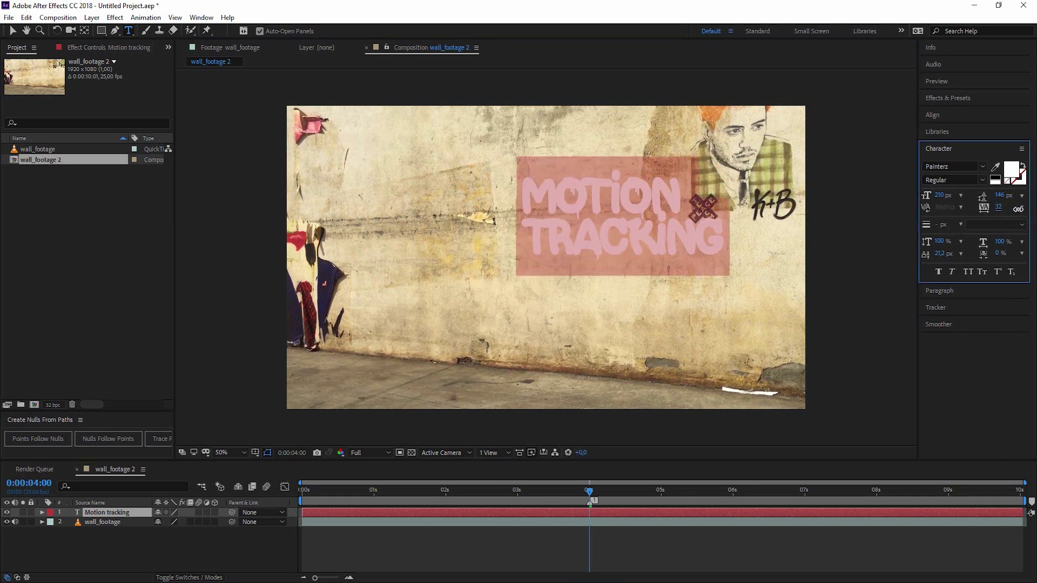
# Baseline-shift the O of MOTION and several TRACKING letters for a bouncing look
pyautogui.click(562, 202)
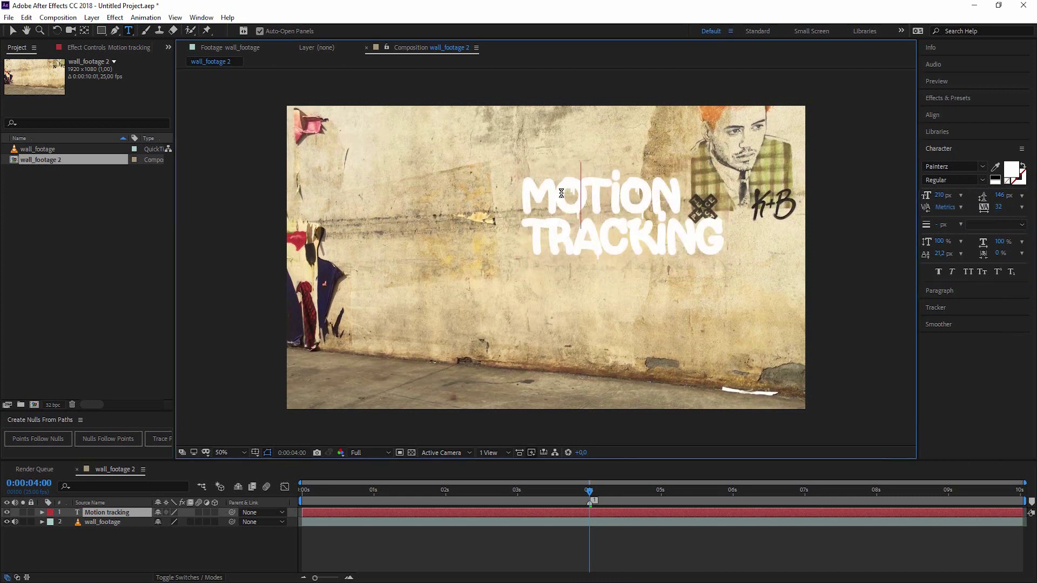
pyautogui.moveTo(589, 195); pyautogui.dragTo(561, 193)
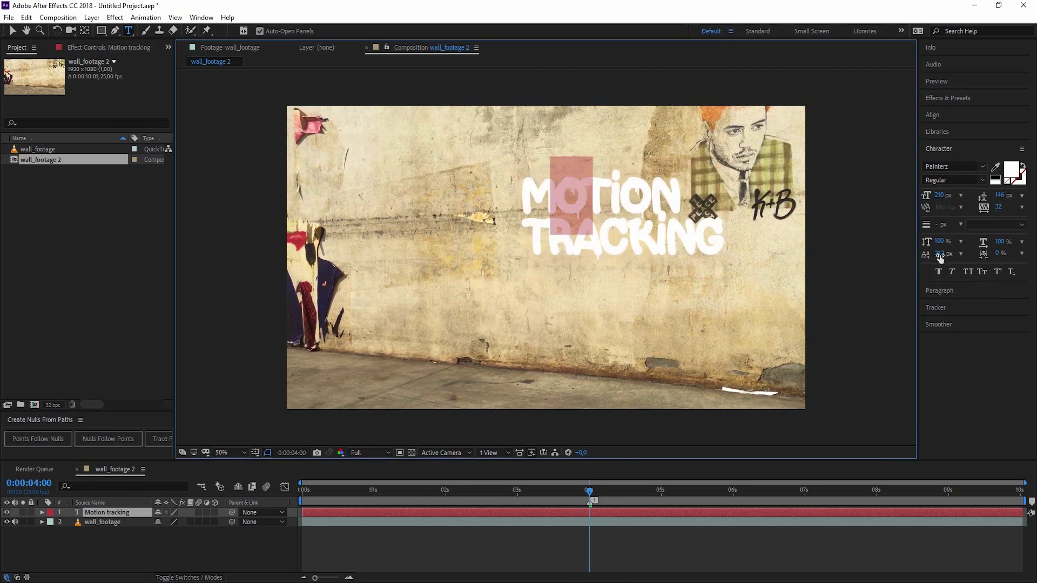
pyautogui.moveTo(940, 258); pyautogui.dragTo(943, 258)
pyautogui.moveTo(637, 246); pyautogui.dragTo(737, 243)
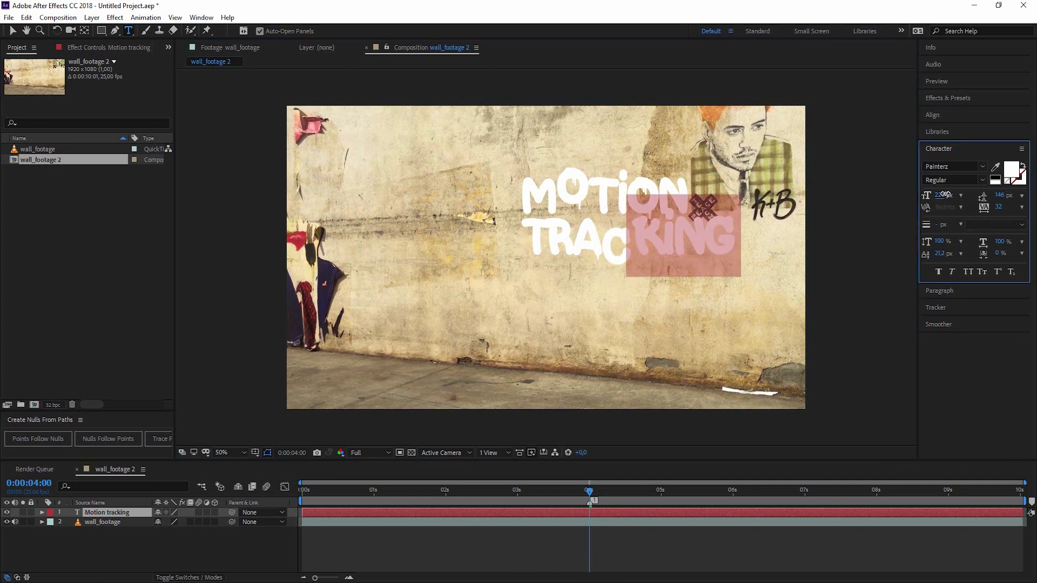
pyautogui.click(559, 249)
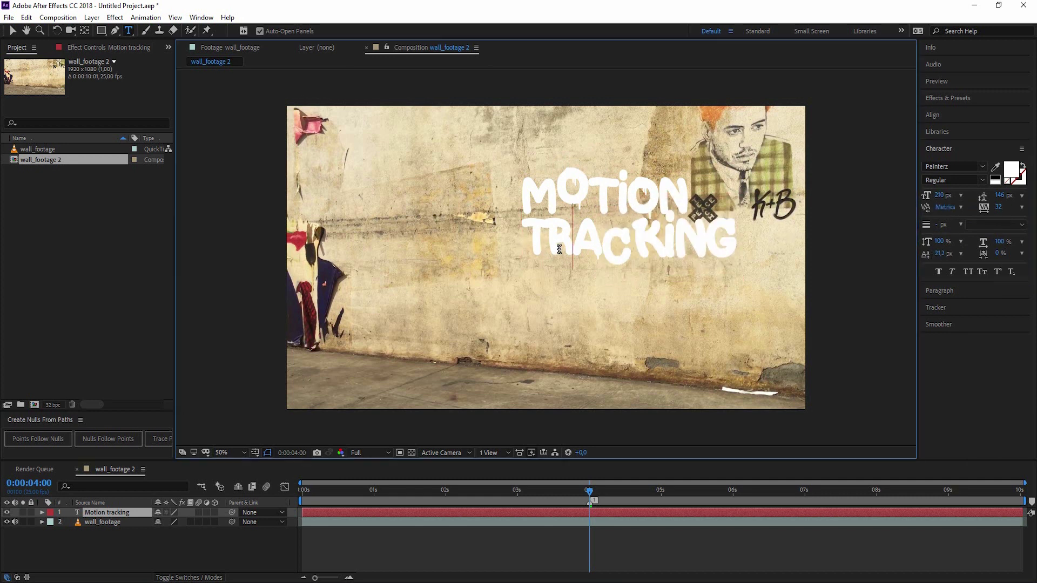
pyautogui.press('Escape')
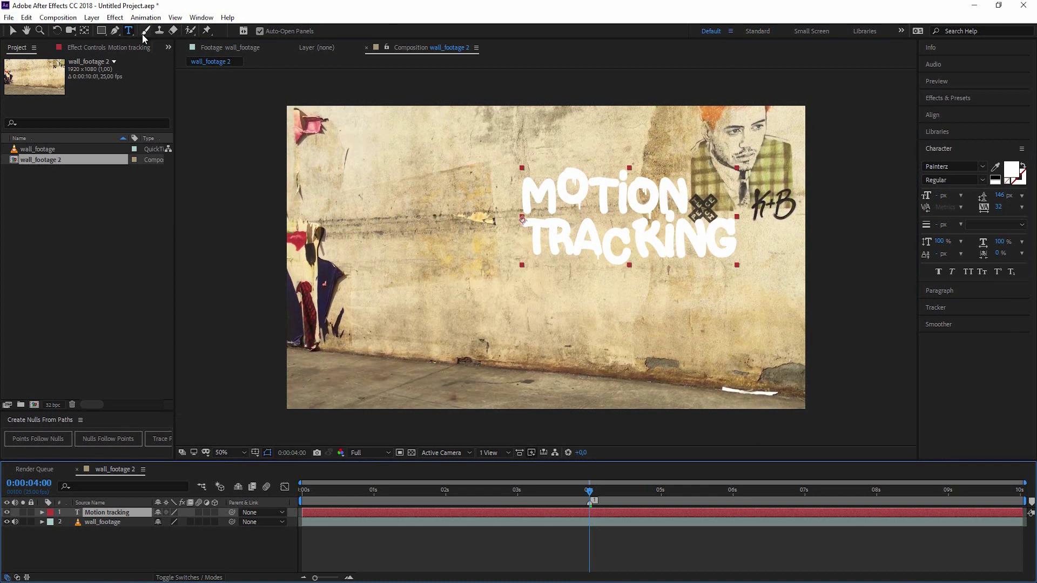
# Move the text layer left on the wall, beside the portrait
pyautogui.press('v')
pyautogui.click(638, 244)
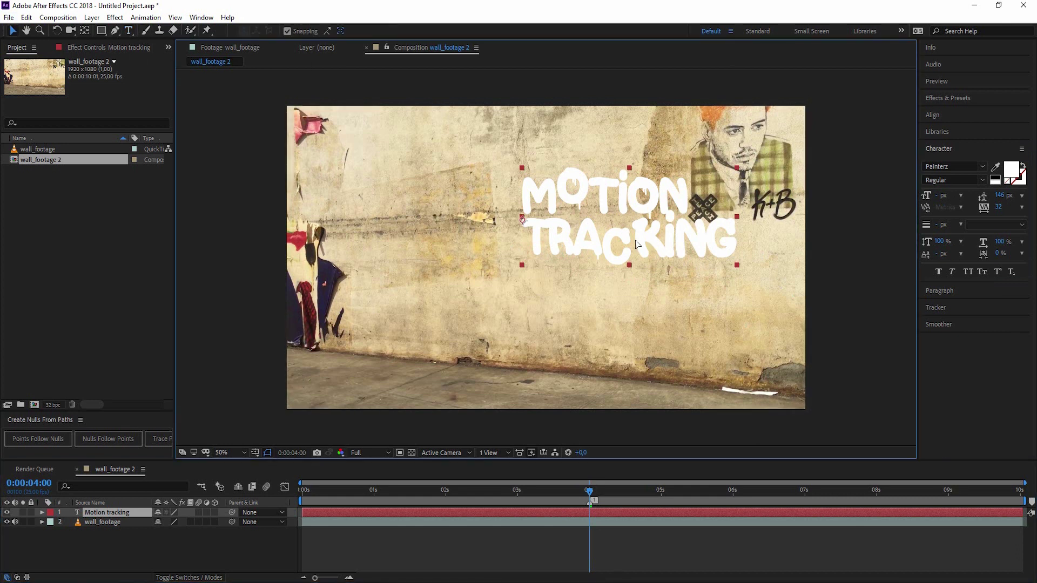
pyautogui.moveTo(637, 244); pyautogui.dragTo(581, 254)
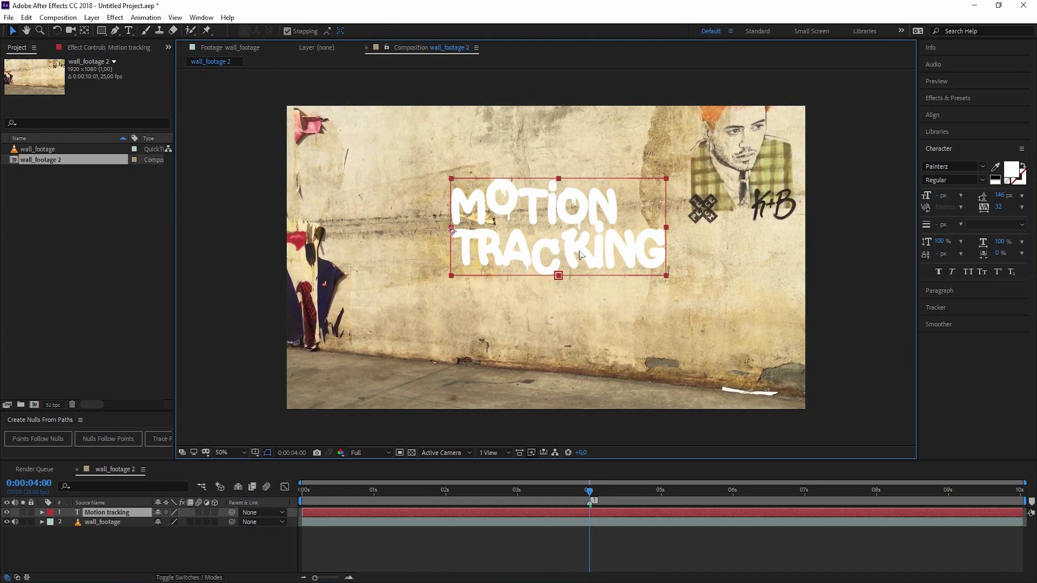
pyautogui.moveTo(580, 254)
pyautogui.mouseDown()
pyautogui.moveTo(565, 249)
pyautogui.moveTo(570, 231)
pyautogui.moveTo(588, 252)
pyautogui.mouseUp()
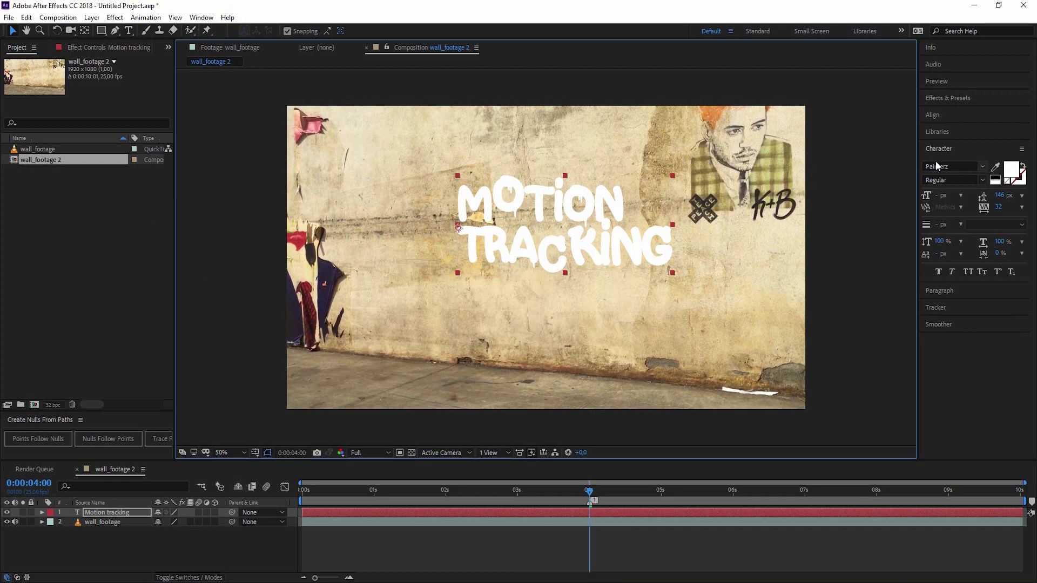
# Apply the Bezier Warp effect to the MOTION TRACKING text
pyautogui.click(946, 97)
pyautogui.click(941, 112)
pyautogui.write('bez')
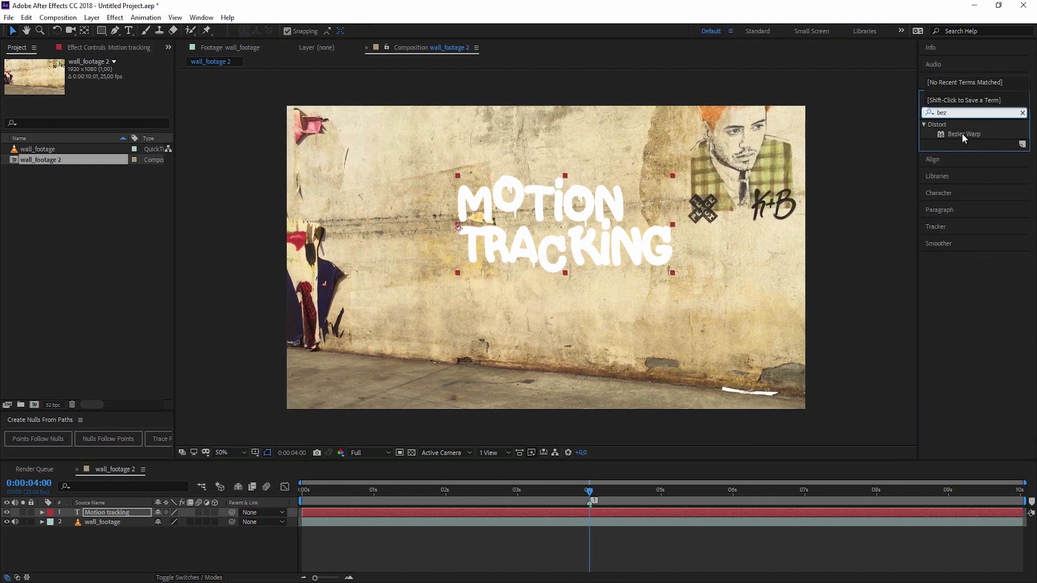
pyautogui.moveTo(964, 134); pyautogui.dragTo(601, 202)
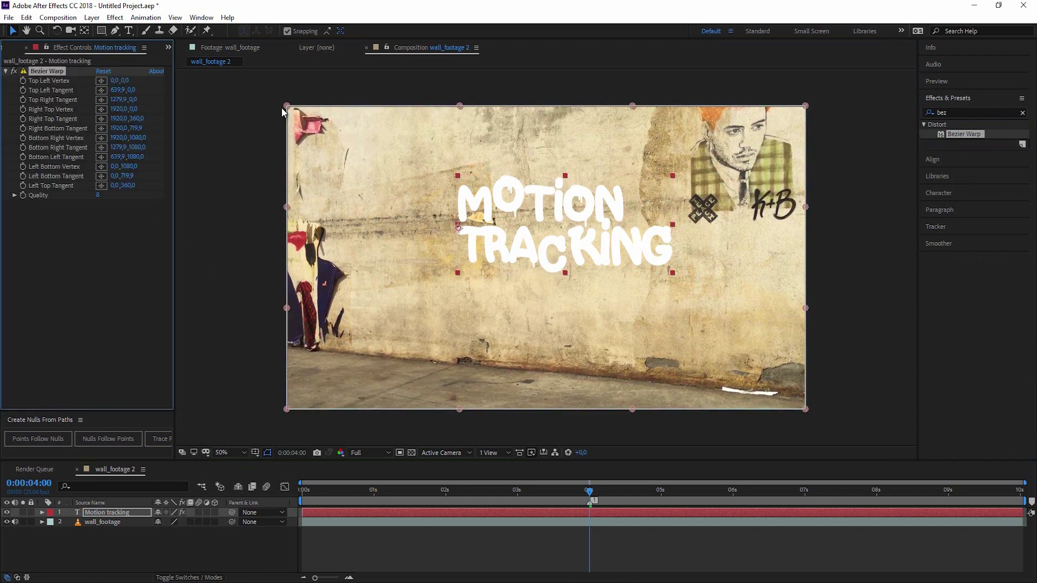
# Lower and curve the warp's top edge to match the wall
pyautogui.moveTo(286, 106); pyautogui.dragTo(286, 150)
pyautogui.moveTo(460, 106); pyautogui.dragTo(462, 135)
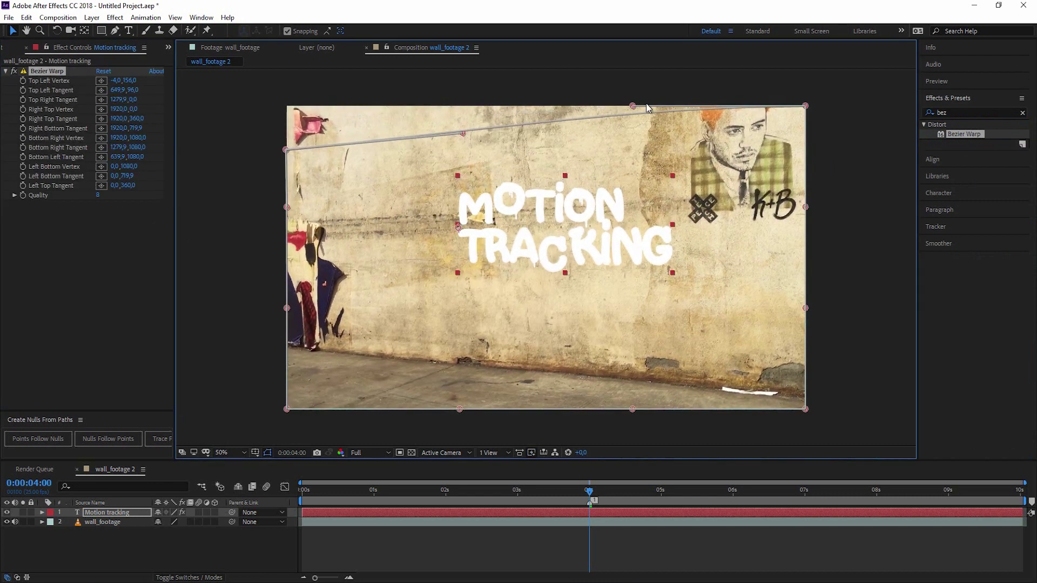
pyautogui.moveTo(632, 107); pyautogui.dragTo(627, 124)
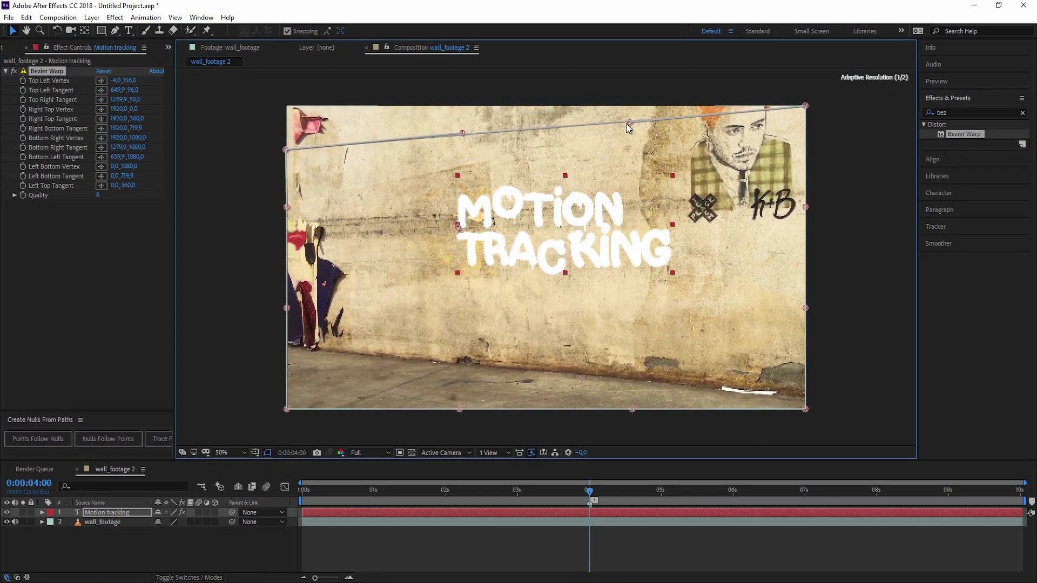
pyautogui.moveTo(463, 134); pyautogui.dragTo(462, 137)
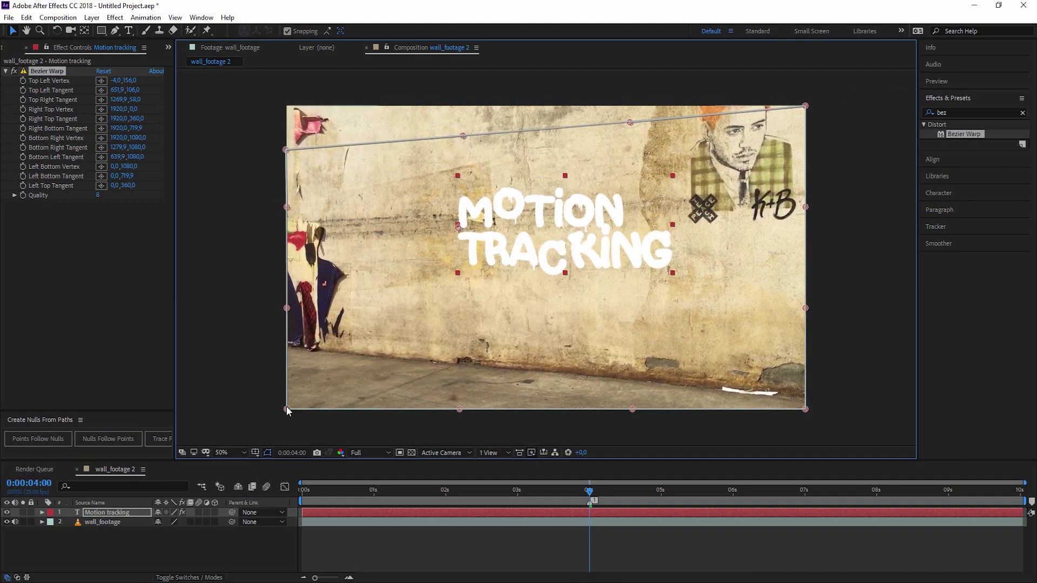
# Raise and curve the warp's bottom edge, then view the comp at 100%
pyautogui.moveTo(286, 409); pyautogui.dragTo(287, 359)
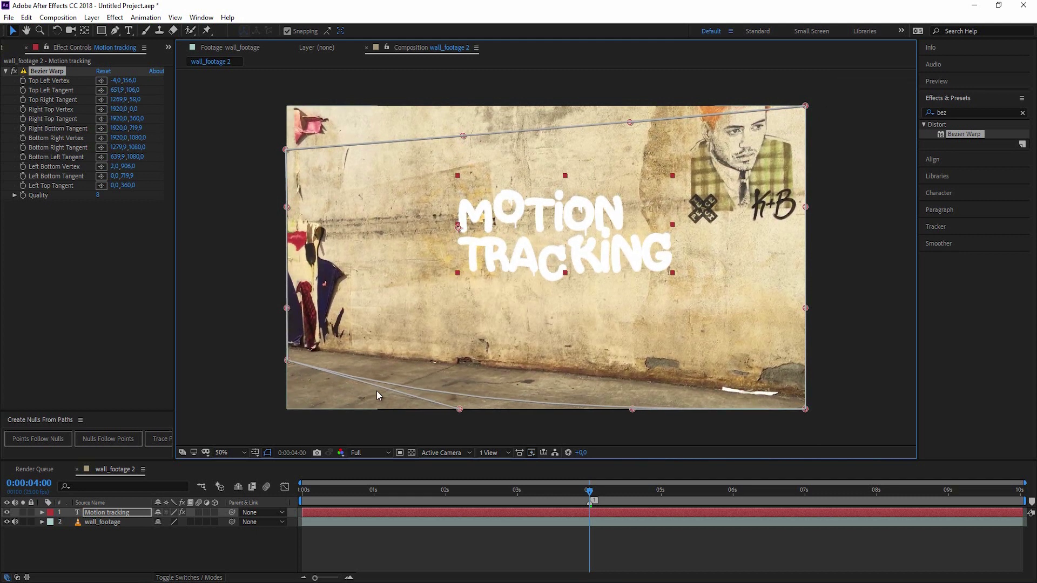
pyautogui.moveTo(459, 409); pyautogui.dragTo(468, 379)
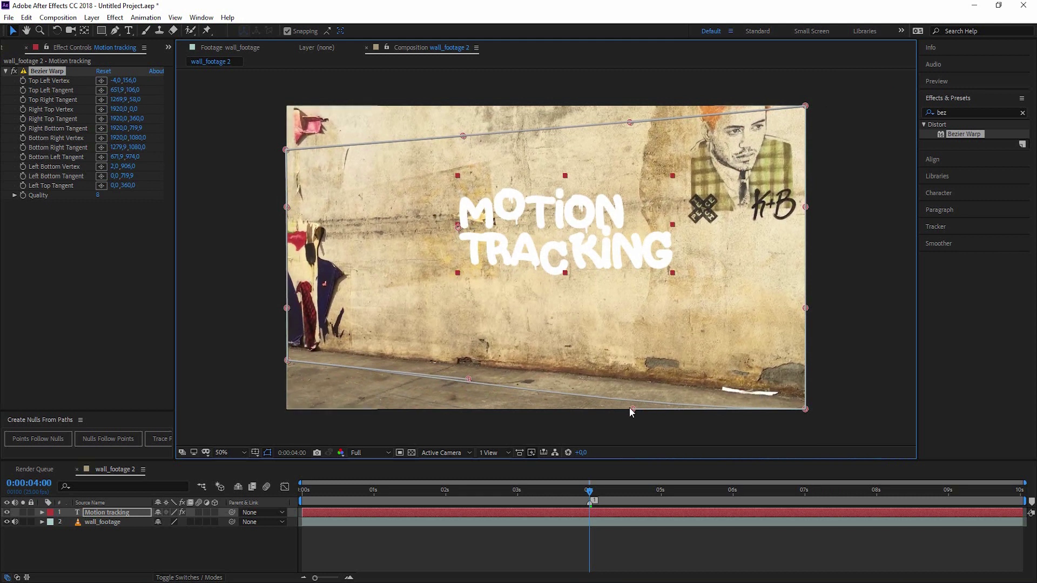
pyautogui.moveTo(631, 408); pyautogui.dragTo(625, 393)
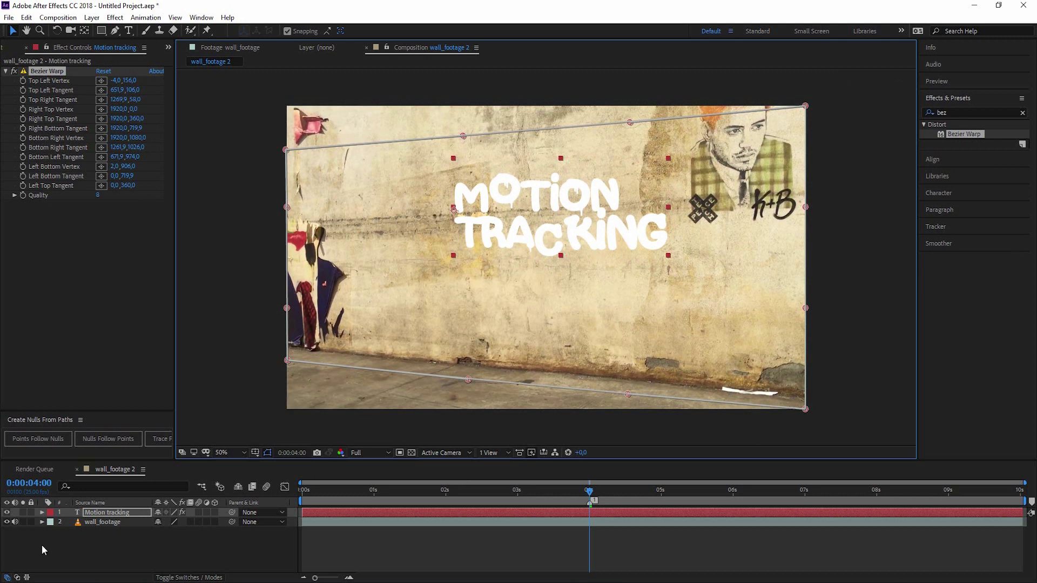
pyautogui.click(60, 555)
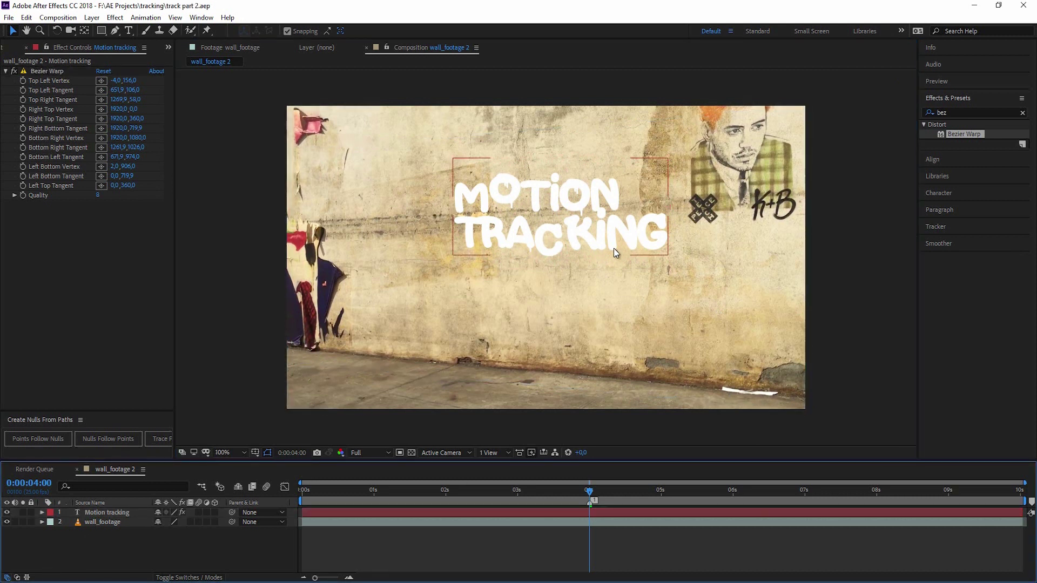
pyautogui.press('.')
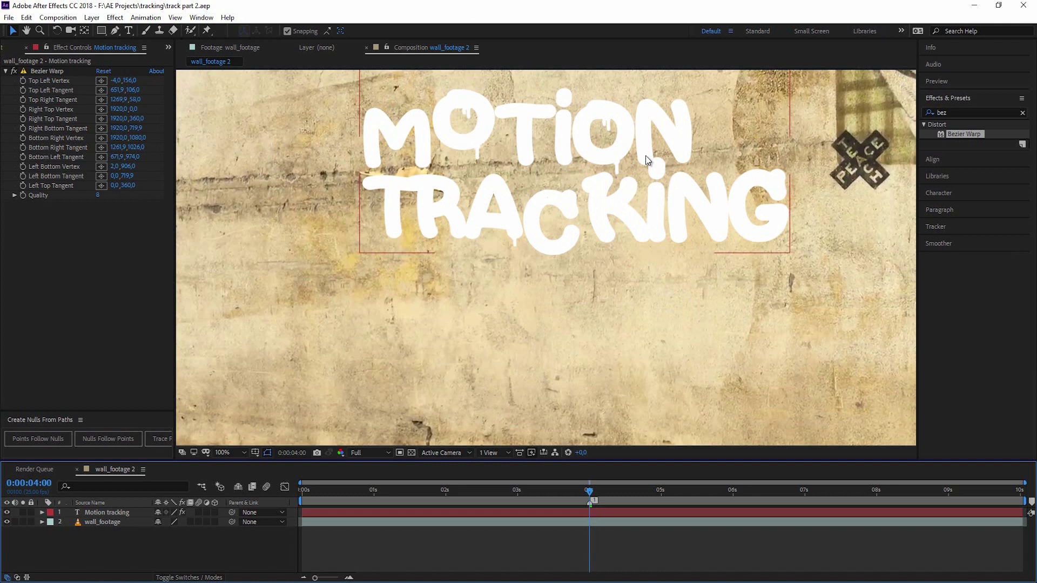
pyautogui.click(614, 521)
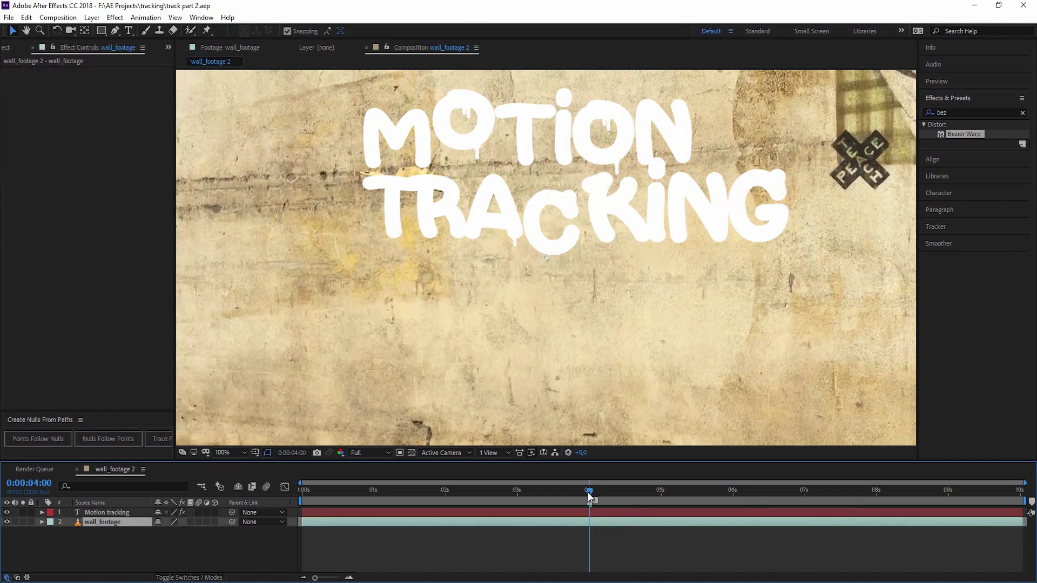
# Duplicate the wall_footage layer and rename the copy DM
pyautogui.moveTo(589, 491)
pyautogui.mouseDown()
pyautogui.moveTo(549, 491)
pyautogui.moveTo(589, 493)
pyautogui.mouseUp()
pyautogui.hotkey('ctrl', 'd')
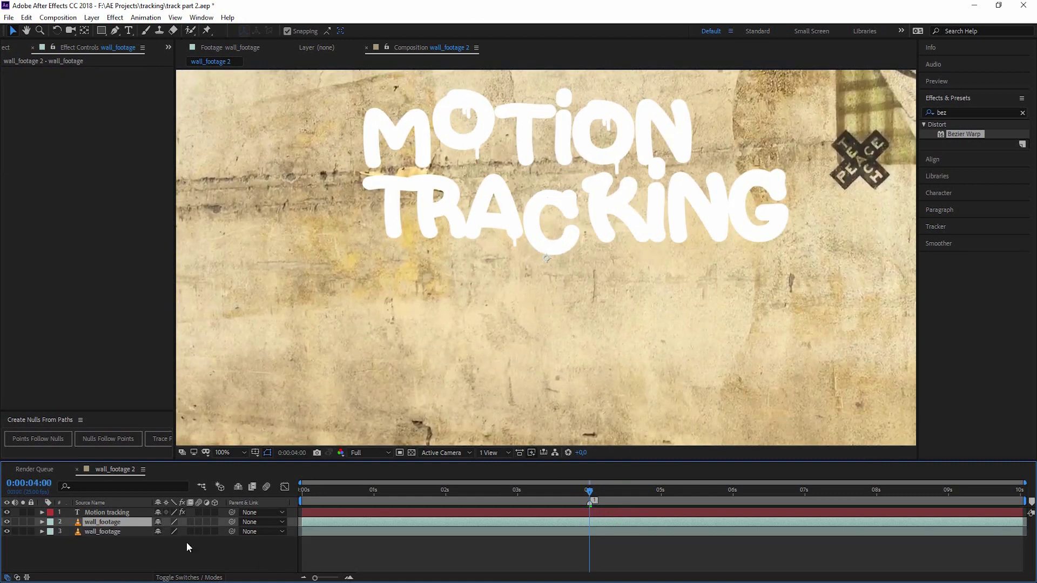
pyautogui.click(115, 533)
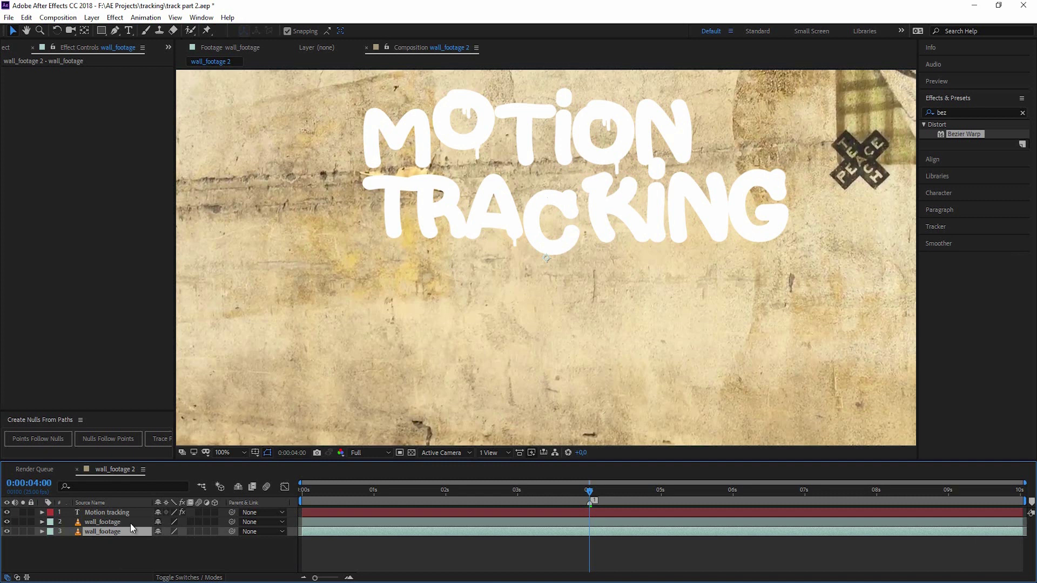
pyautogui.press('Return')
pyautogui.write('DM')
# Freeze the DM layer on the current frame and solo it
pyautogui.rightClick(591, 533)
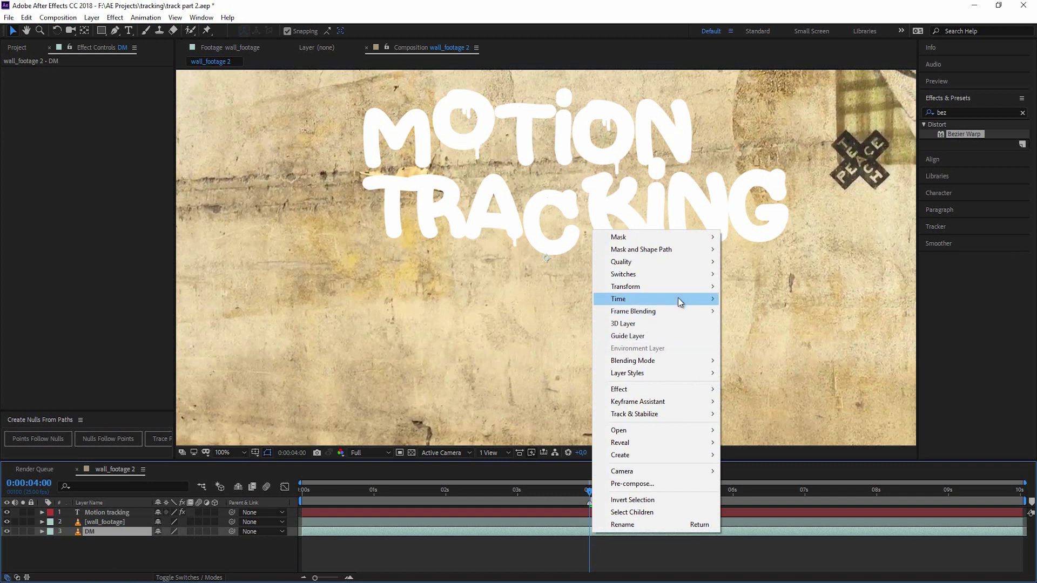
pyautogui.moveTo(678, 297)
pyautogui.click(757, 335)
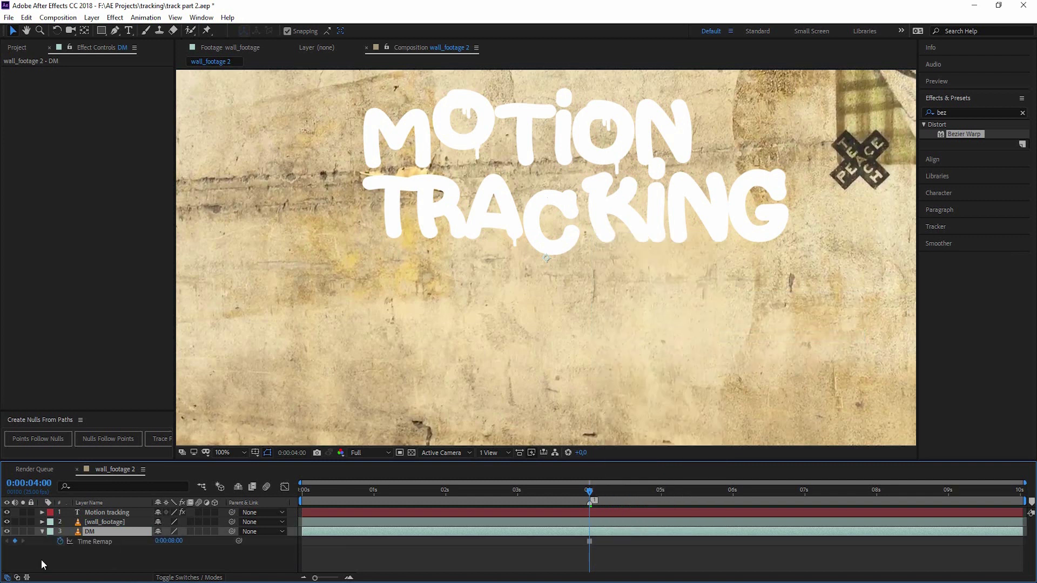
pyautogui.click(23, 531)
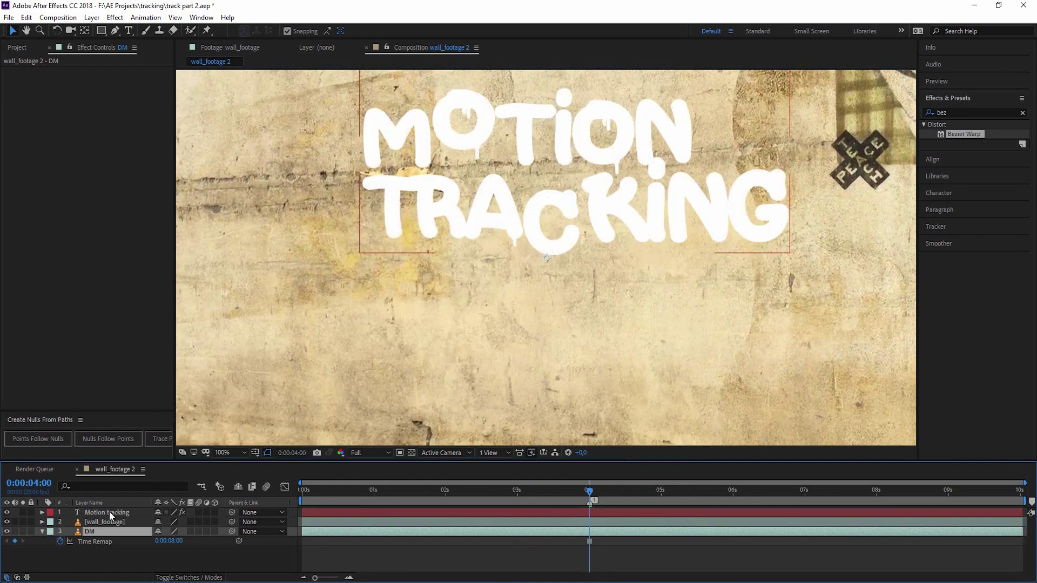
# Add Displacement Map to the Motion tracking text, using layer 3. DM as the map
pyautogui.click(108, 512)
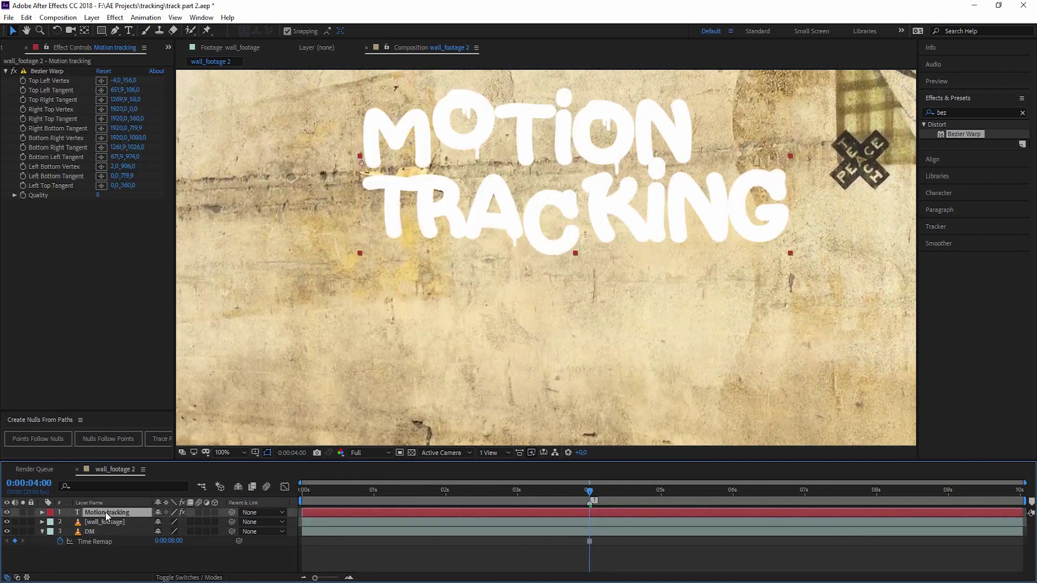
pyautogui.click(6, 71)
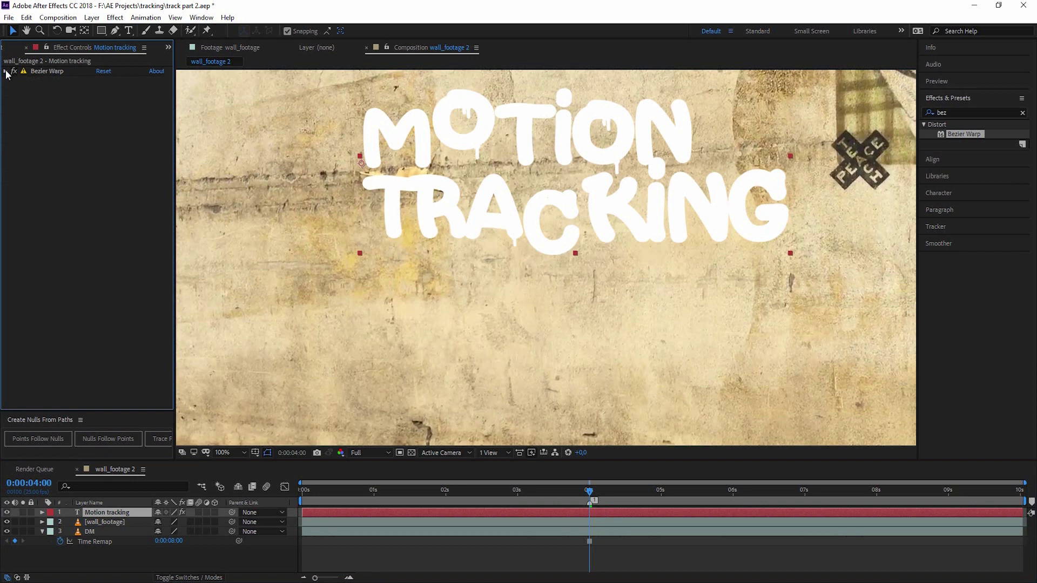
pyautogui.click(973, 110)
pyautogui.write('d')
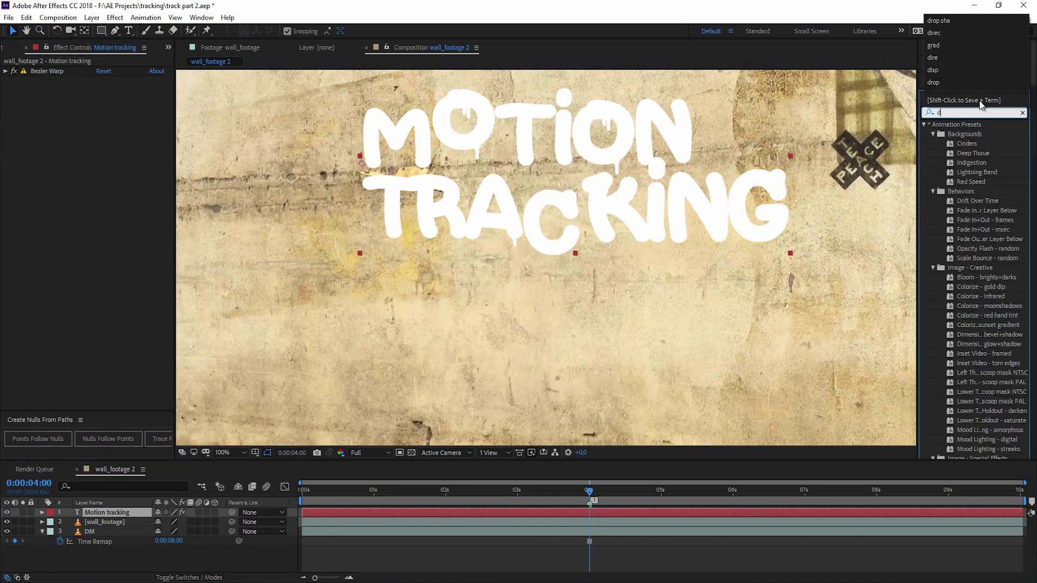
pyautogui.write('ispl')
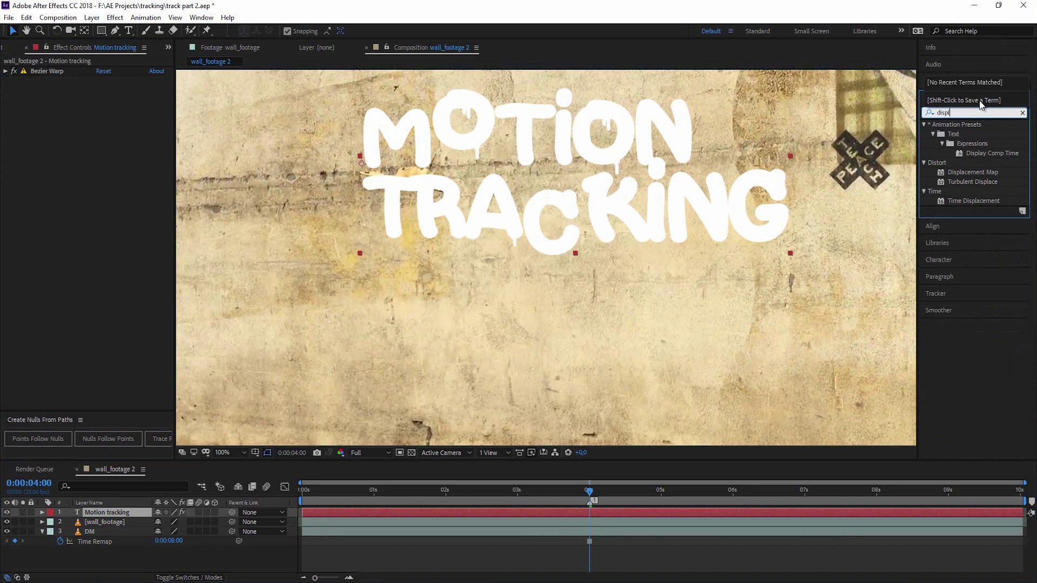
pyautogui.moveTo(972, 171); pyautogui.dragTo(82, 142)
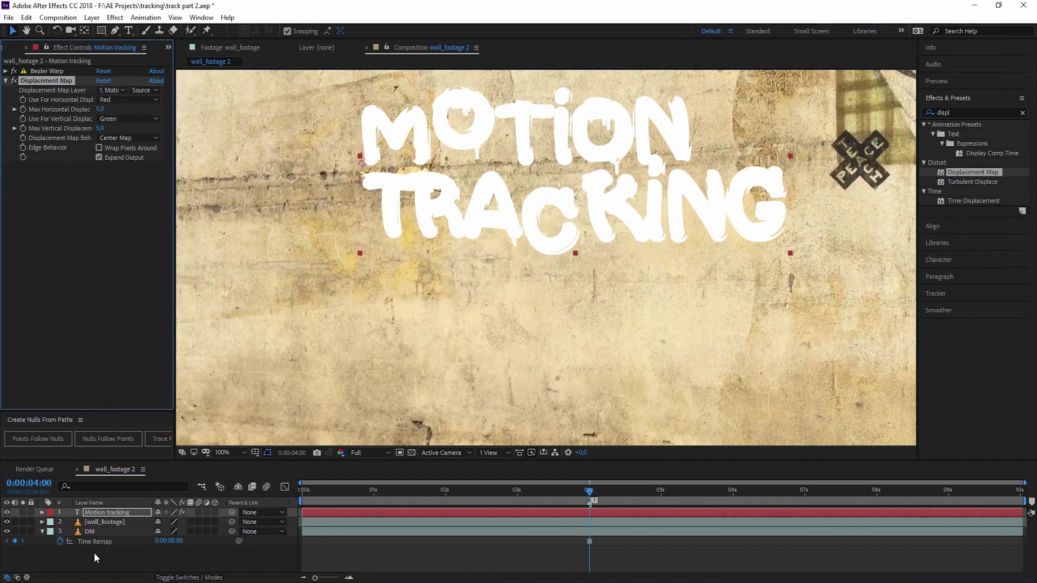
pyautogui.click(125, 90)
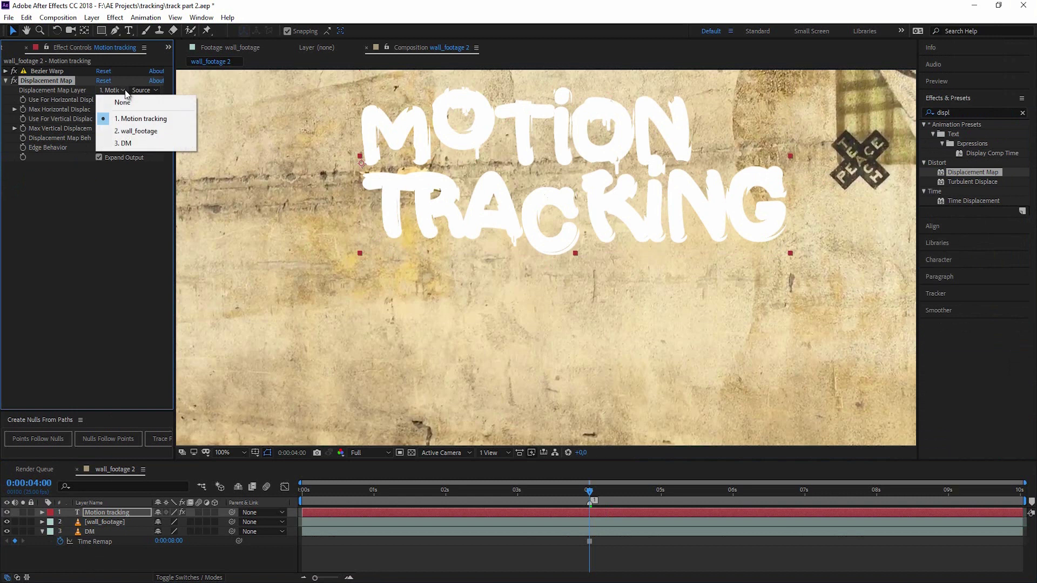
pyautogui.click(125, 143)
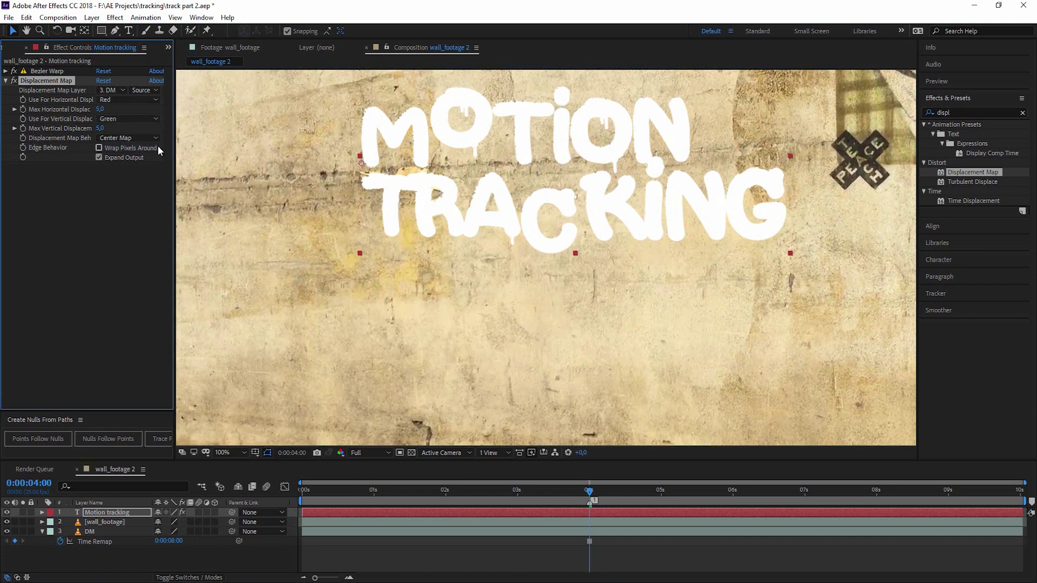
# Use Luminance for both horizontal and vertical displacement channels
pyautogui.click(135, 101)
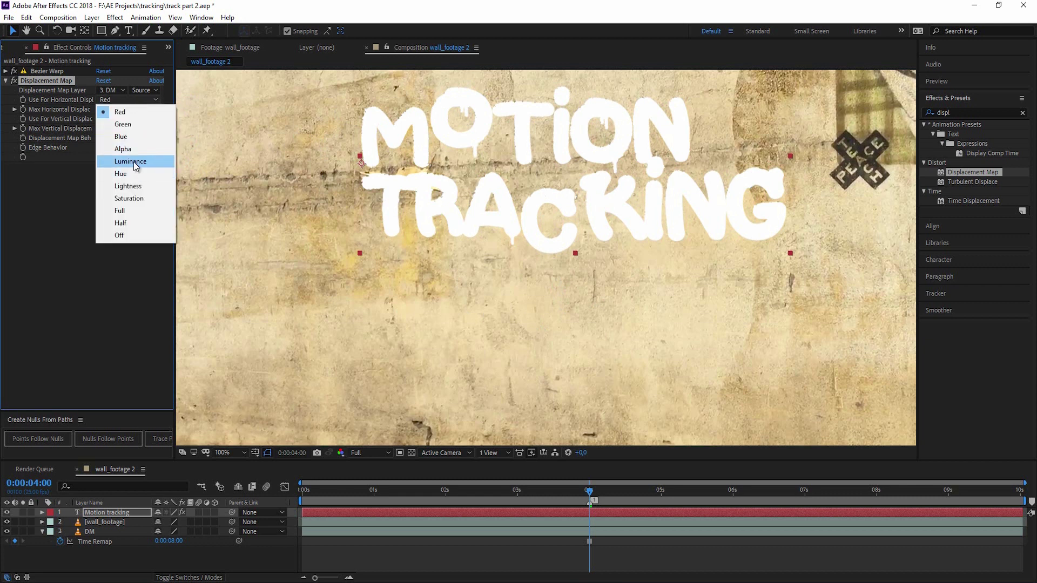
pyautogui.click(134, 161)
pyautogui.click(132, 119)
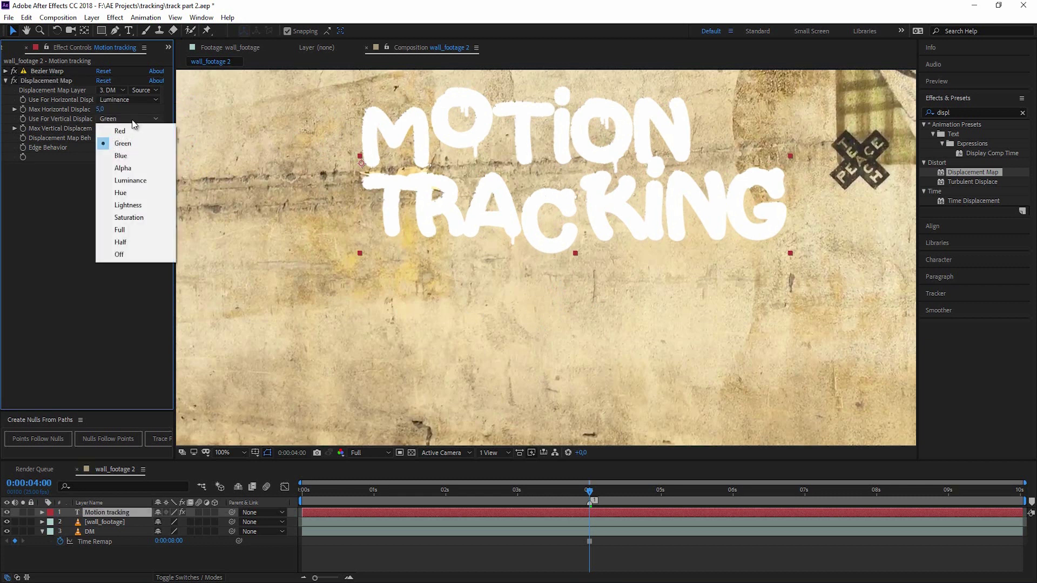
pyautogui.click(139, 181)
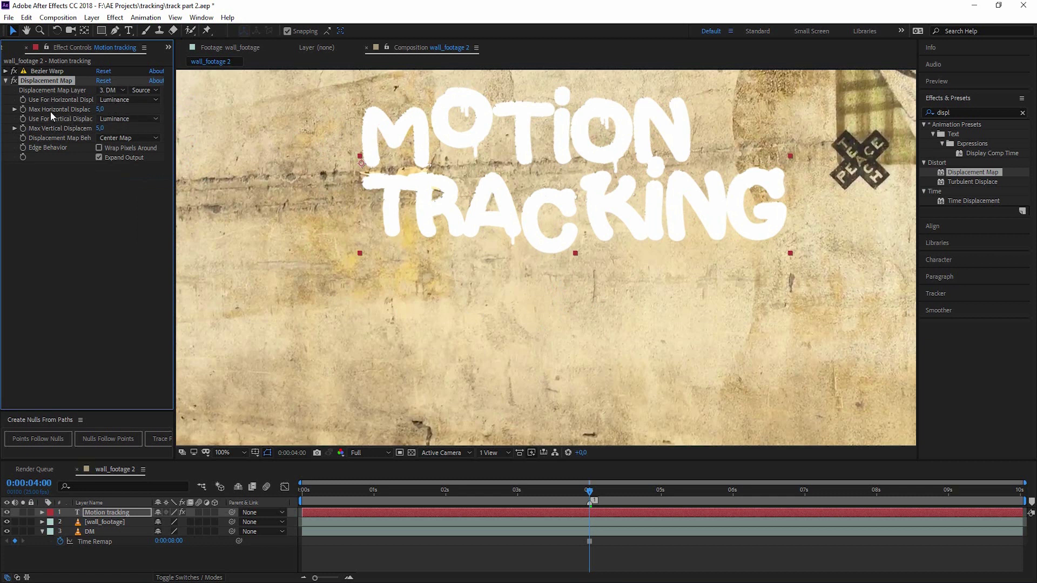
# Set Max Horizontal Displacement to -26 with previews at Final quality
pyautogui.moveTo(100, 109); pyautogui.dragTo(115, 104)
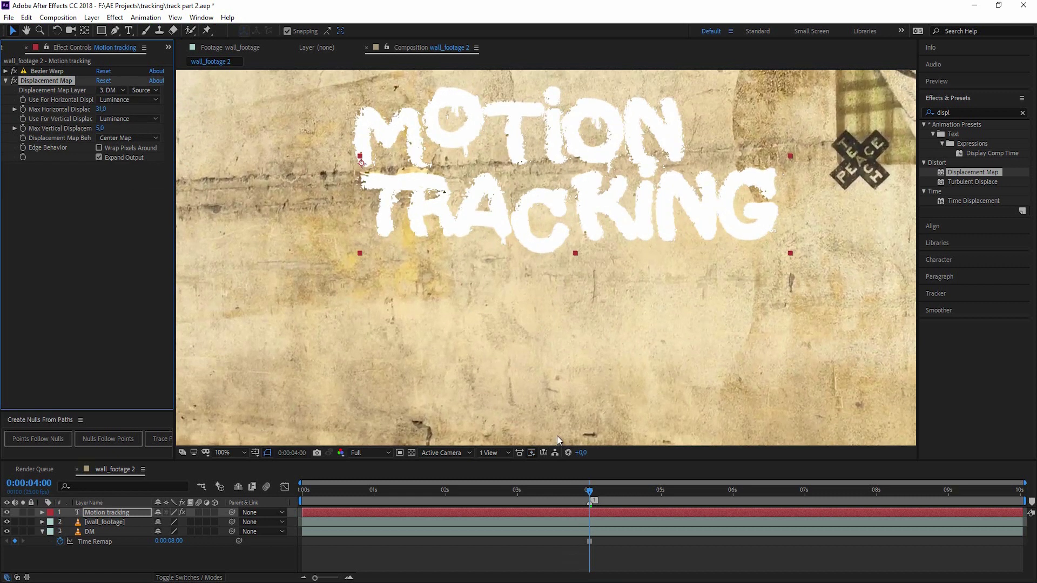
pyautogui.click(533, 452)
pyautogui.click(564, 463)
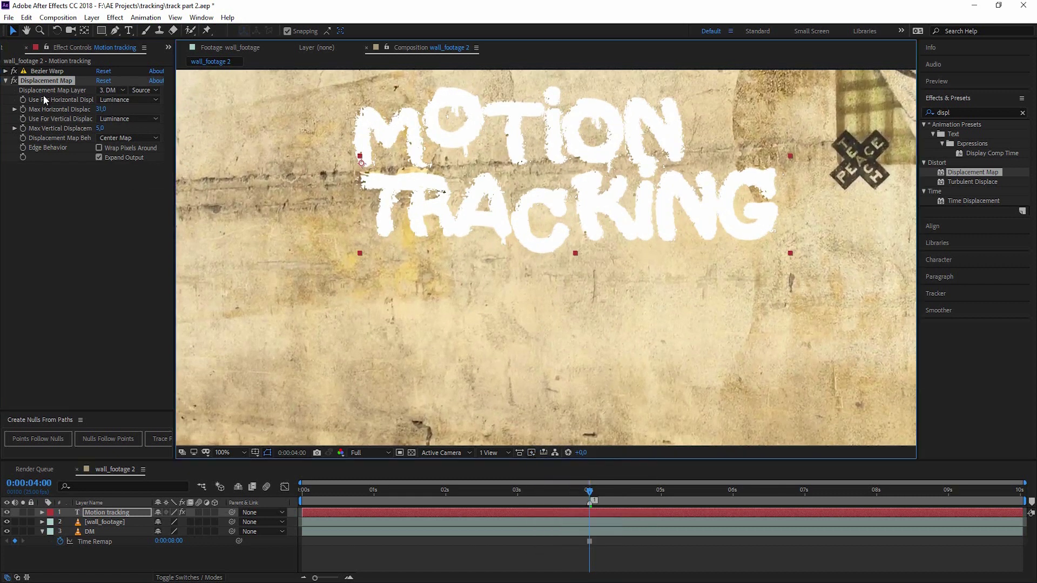
pyautogui.moveTo(100, 109)
pyautogui.mouseDown()
pyautogui.moveTo(72, 110)
pyautogui.moveTo(98, 110)
pyautogui.mouseUp()
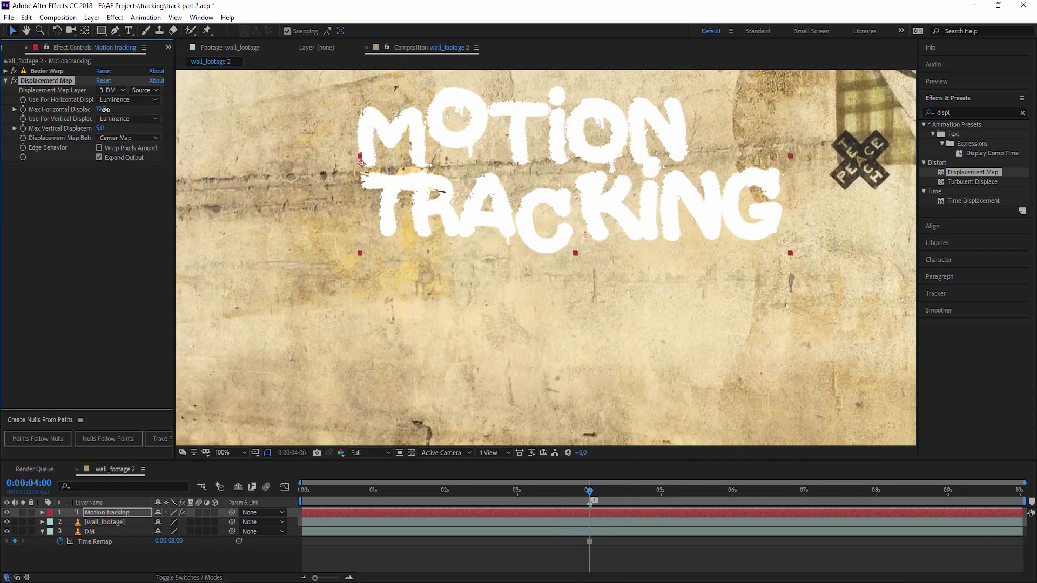
pyautogui.moveTo(106, 110); pyautogui.dragTo(86, 116)
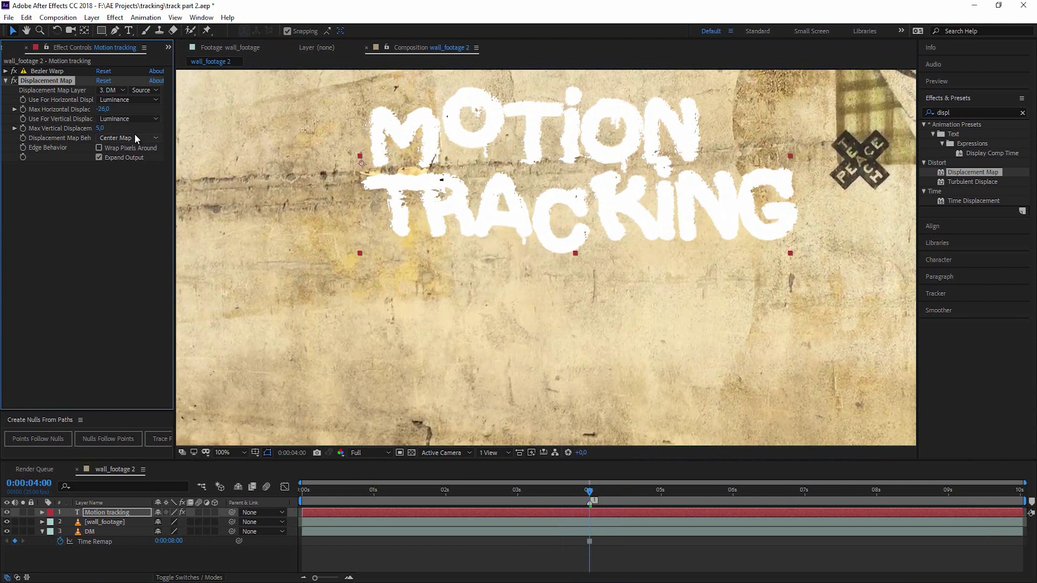
# Set Max Vertical Displacement to -11 and inspect the roughened text
pyautogui.moveTo(96, 129)
pyautogui.mouseDown()
pyautogui.moveTo(115, 122)
pyautogui.moveTo(86, 125)
pyautogui.mouseUp()
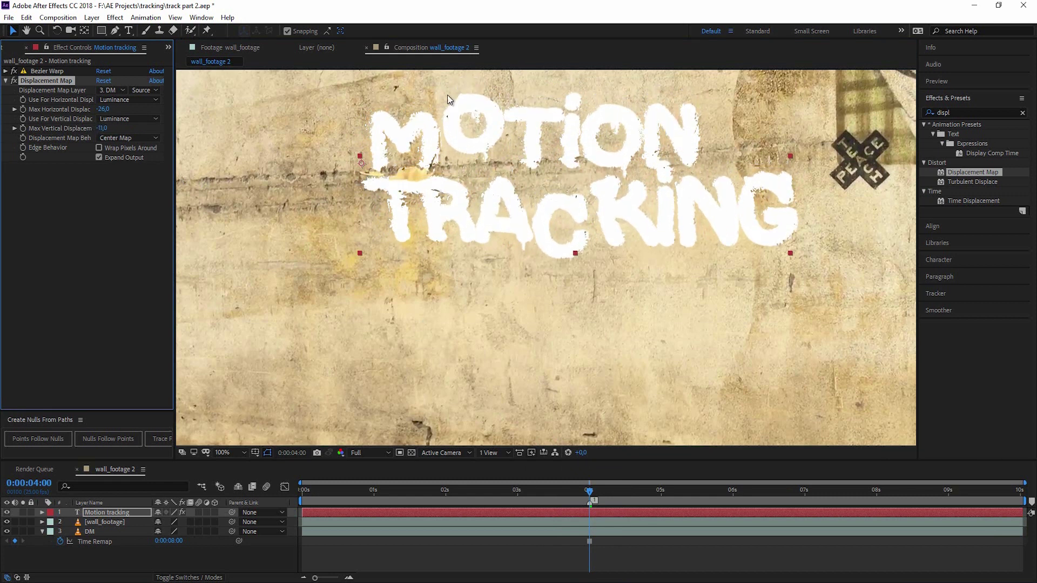
pyautogui.scroll(-1, 730, 191)
pyautogui.scroll(1, 572, 244)
pyautogui.press('F2')
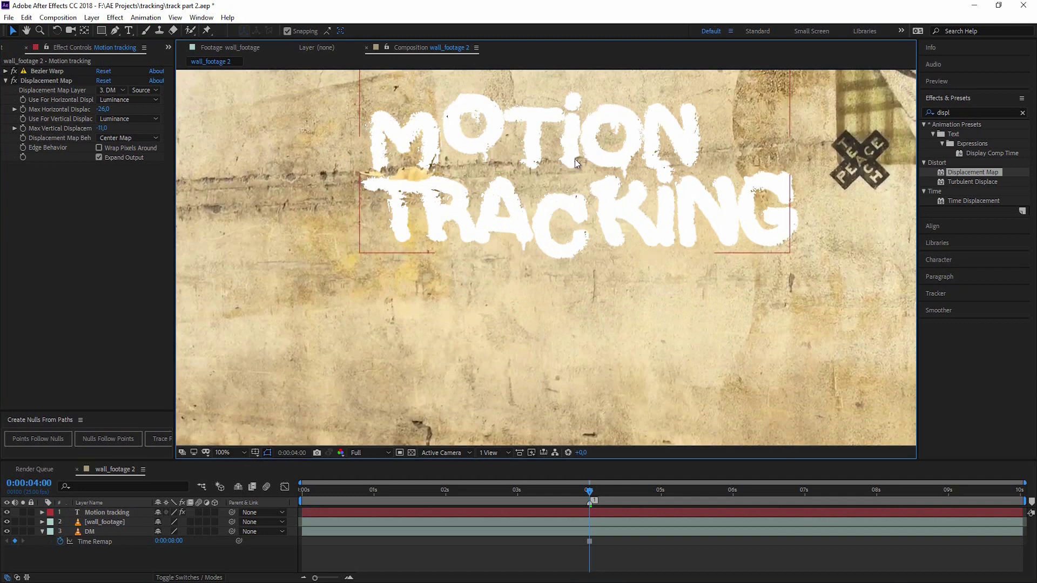
pyautogui.moveTo(822, 224); pyautogui.dragTo(772, 425)
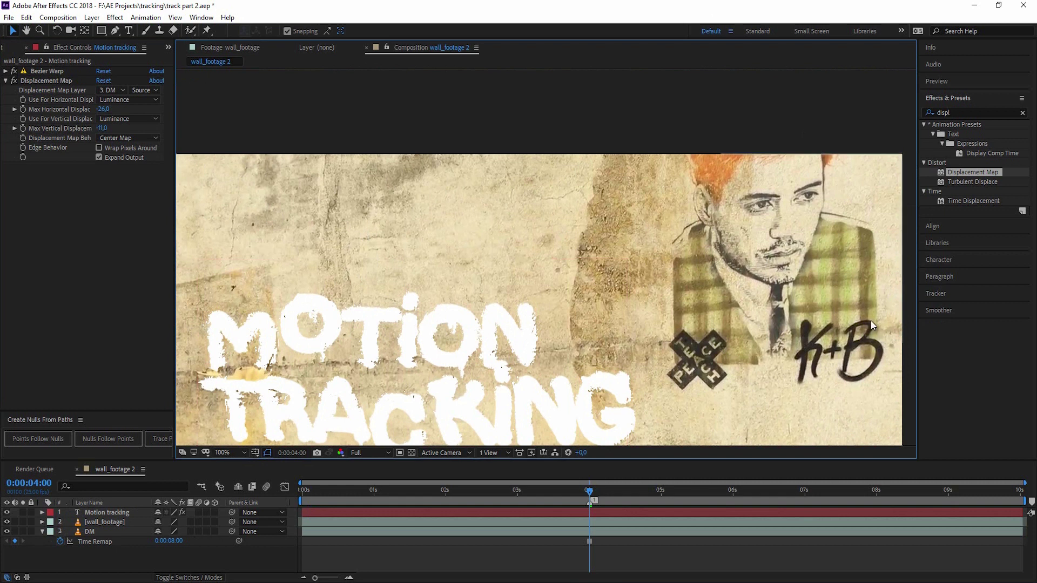
pyautogui.scroll(1, 855, 287)
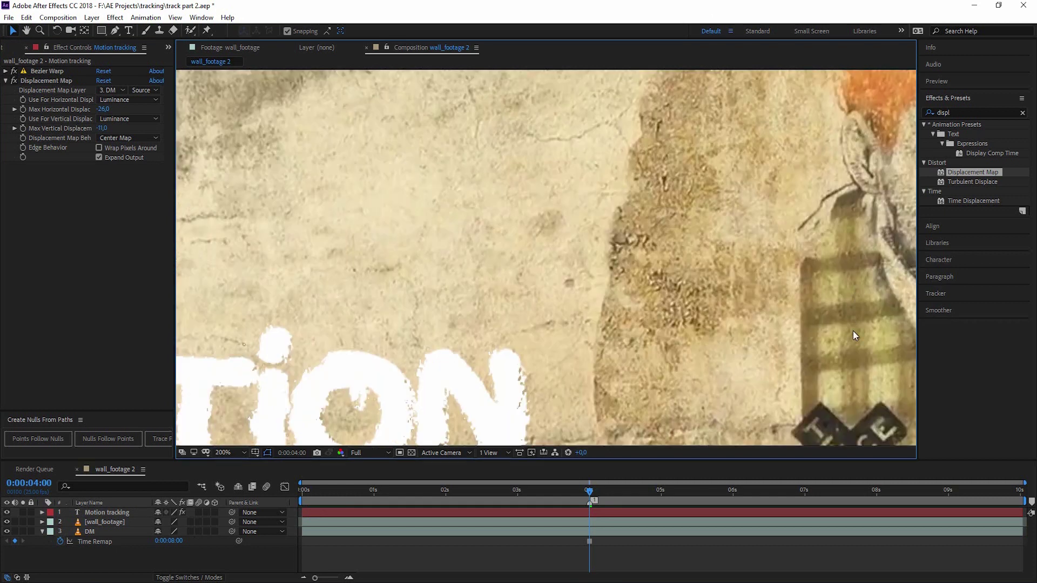
pyautogui.moveTo(853, 330); pyautogui.dragTo(723, 209)
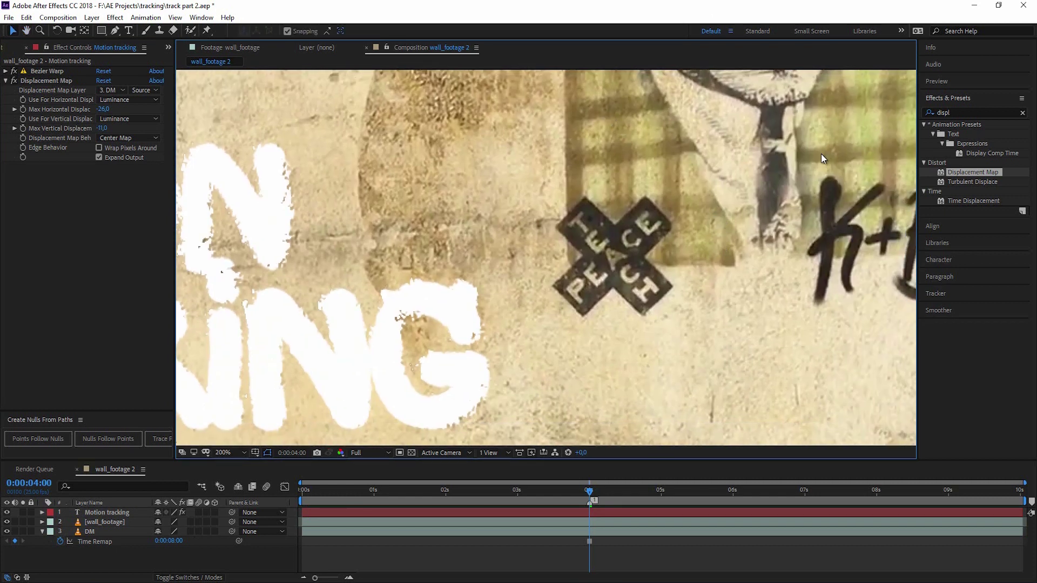
pyautogui.moveTo(826, 101); pyautogui.dragTo(696, 254)
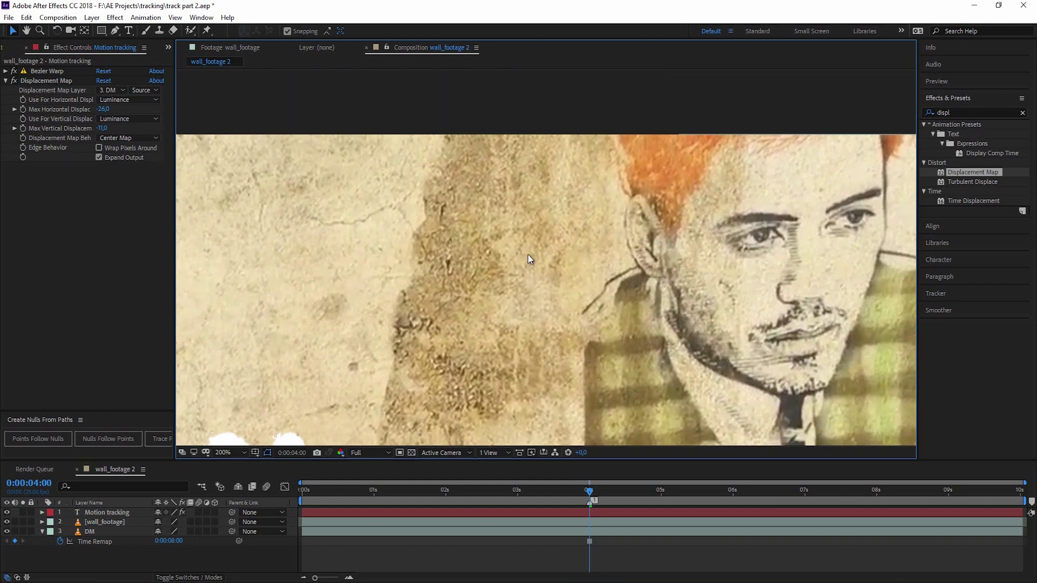
pyautogui.scroll(-1, 722, 312)
pyautogui.moveTo(722, 313); pyautogui.dragTo(724, 245)
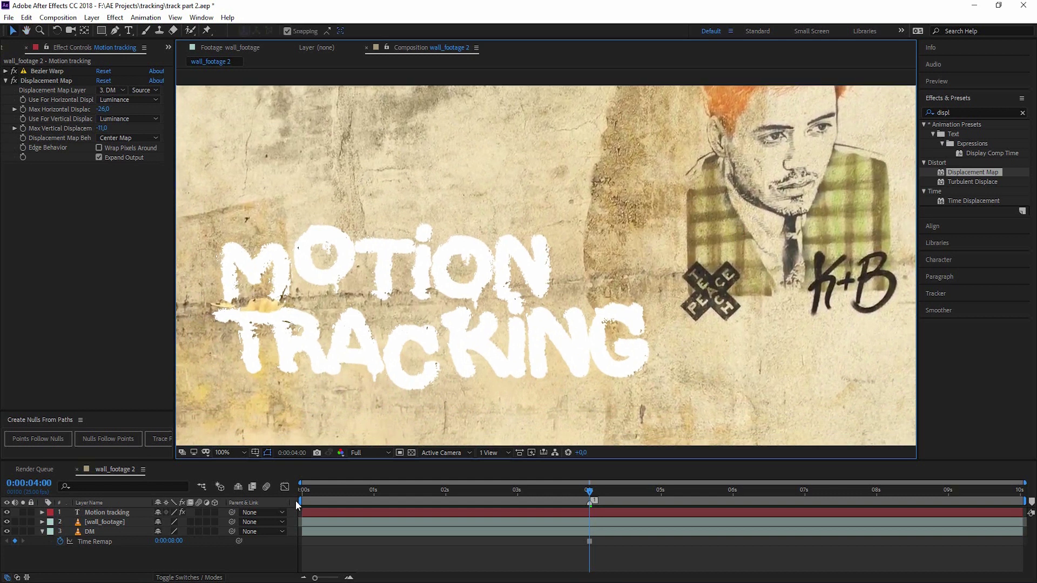
# Duplicate DM, move the copy to the top, rename it 'bright wall parts', and solo it
pyautogui.click(91, 532)
pyautogui.hotkey('ctrl', 'd')
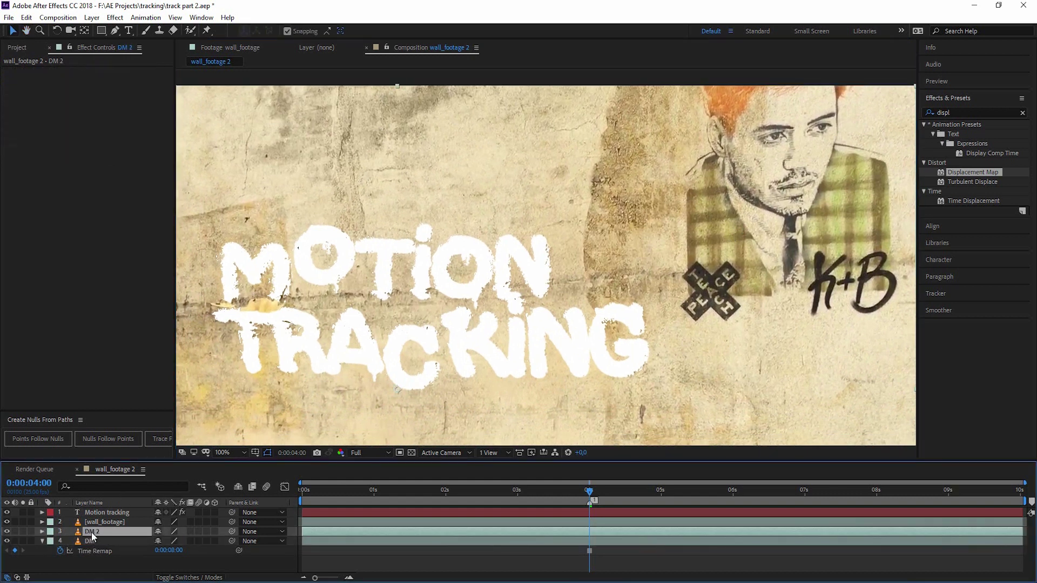
pyautogui.moveTo(91, 532); pyautogui.dragTo(96, 510)
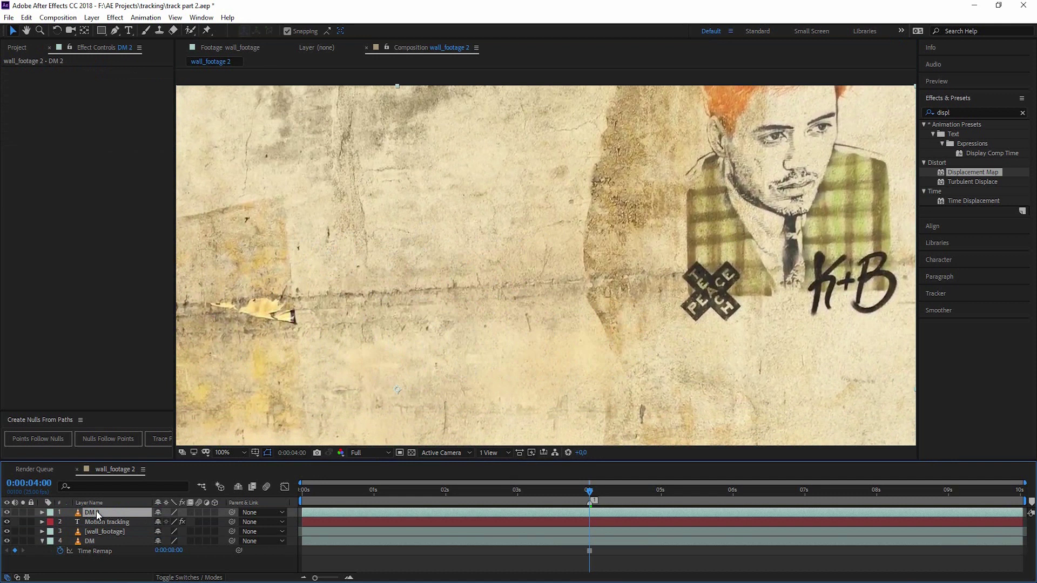
pyautogui.press('Return')
pyautogui.write('bright wall parts')
pyautogui.click(64, 559)
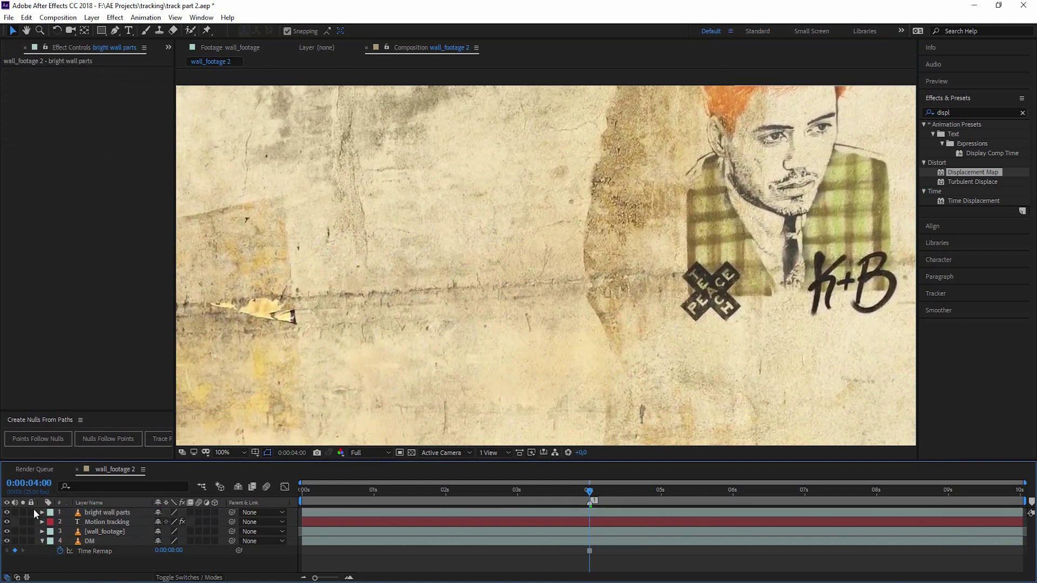
pyautogui.click(22, 512)
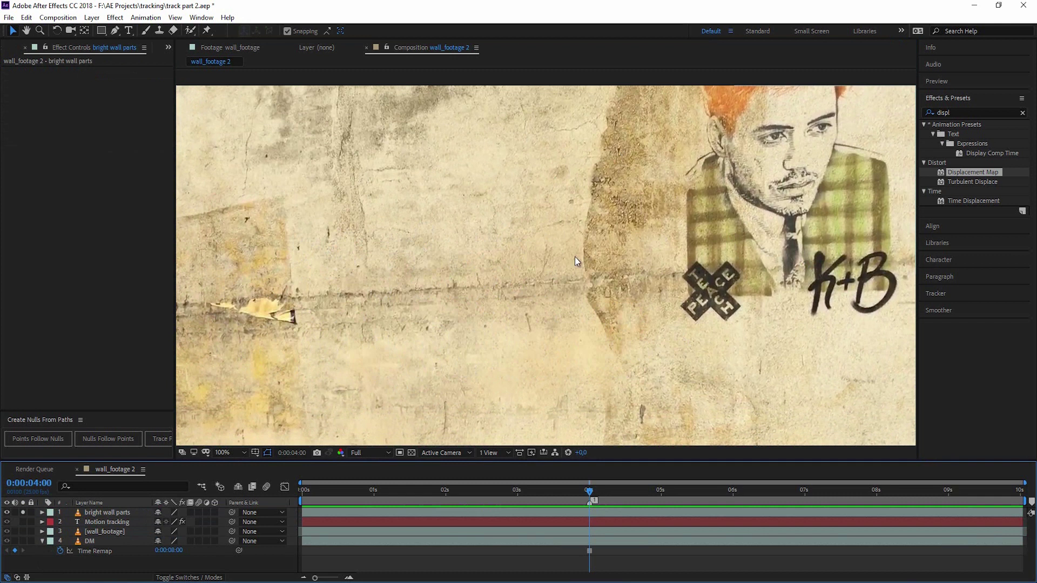
# Apply the Extract key to the bright wall parts layer
pyautogui.doubleClick(979, 113)
pyautogui.write('e')
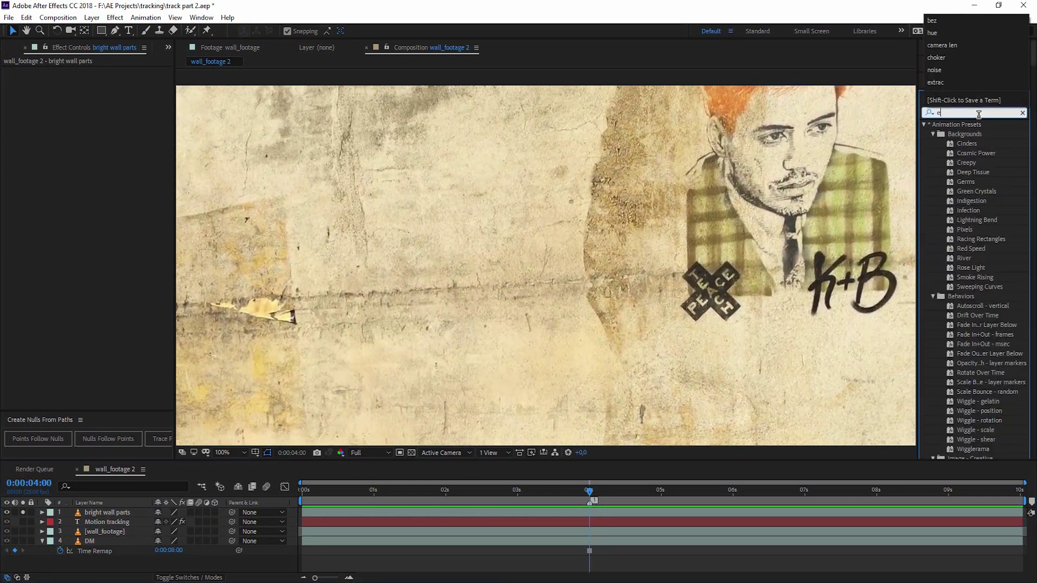
pyautogui.write('xtra')
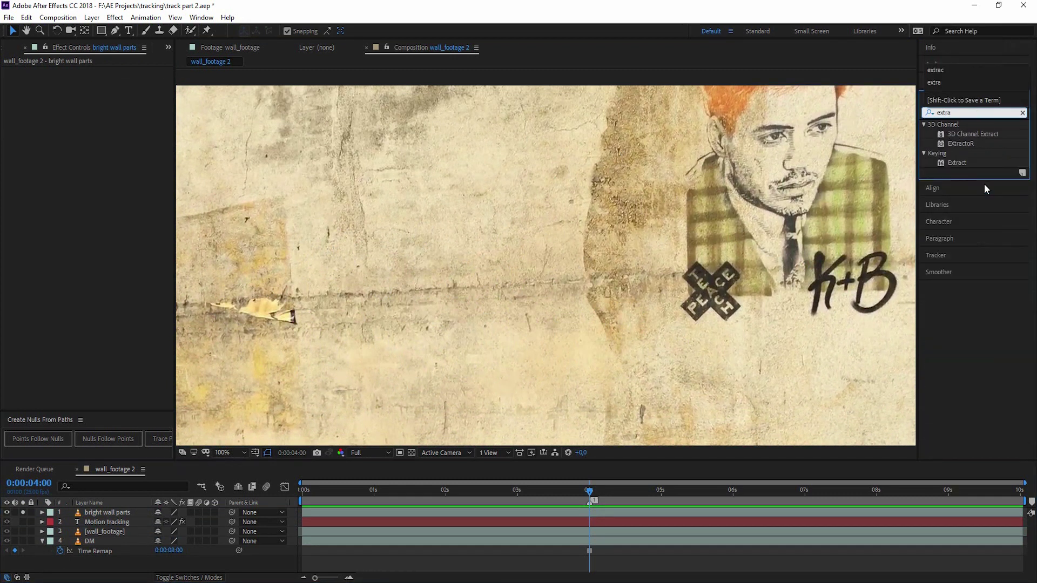
pyautogui.moveTo(956, 162); pyautogui.dragTo(80, 100)
pyautogui.moveTo(174, 119); pyautogui.dragTo(204, 119)
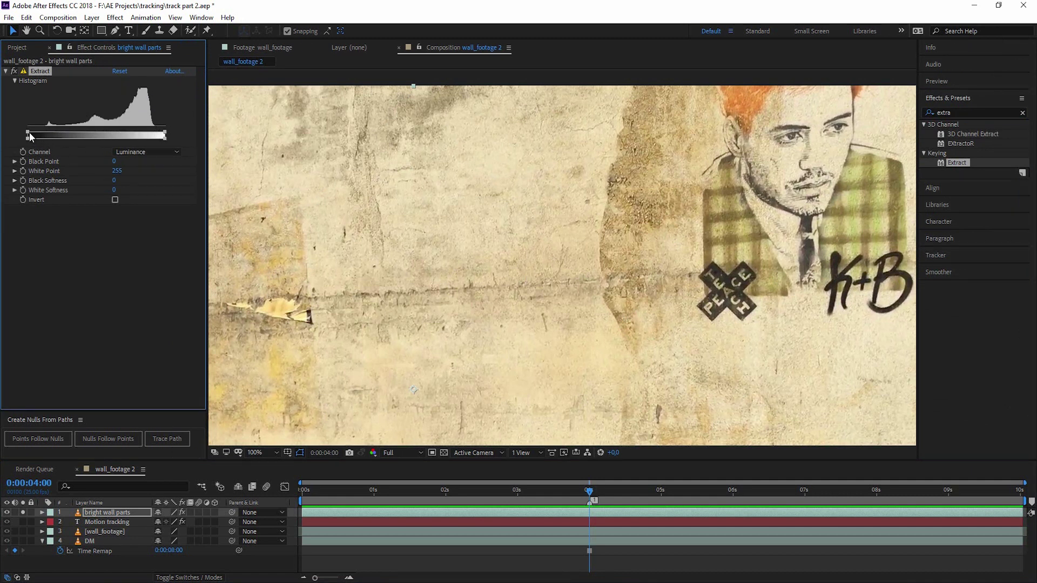
# Raise Extract's black point and soften its edge so only bright wall areas remain
pyautogui.moveTo(32, 132); pyautogui.dragTo(122, 141)
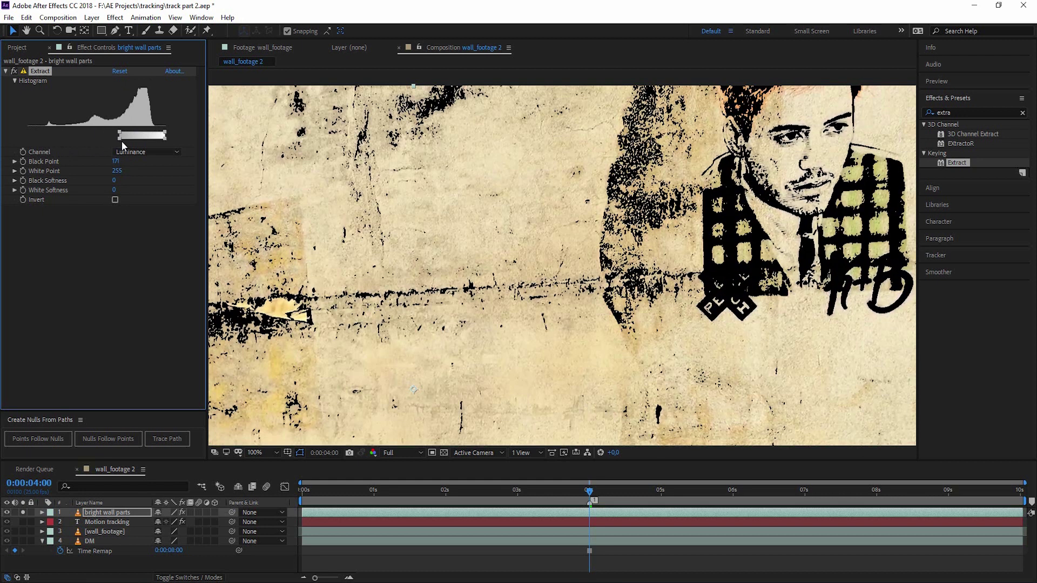
pyautogui.click(444, 453)
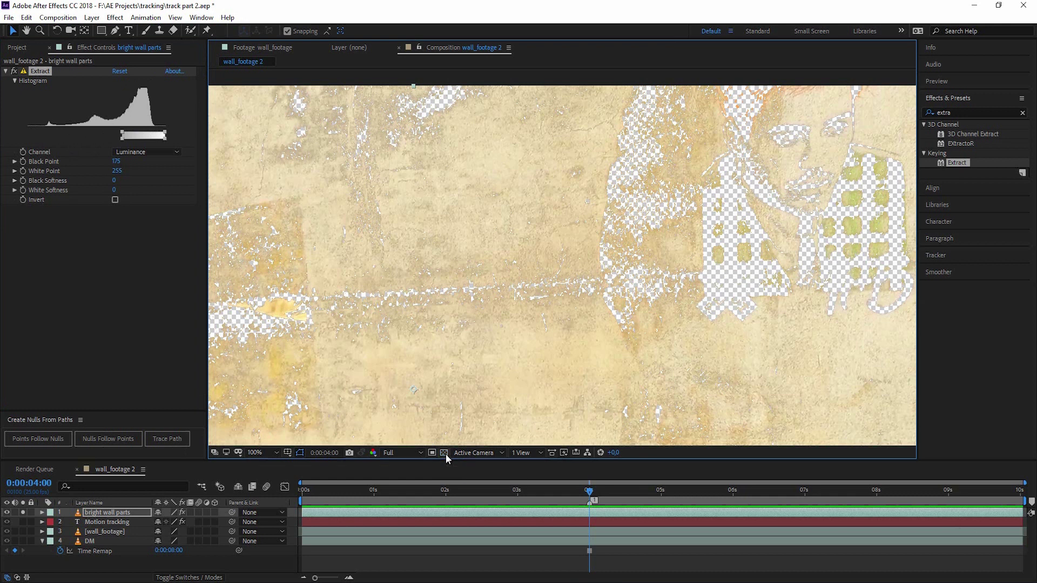
pyautogui.click(445, 455)
pyautogui.click(445, 454)
pyautogui.click(445, 454)
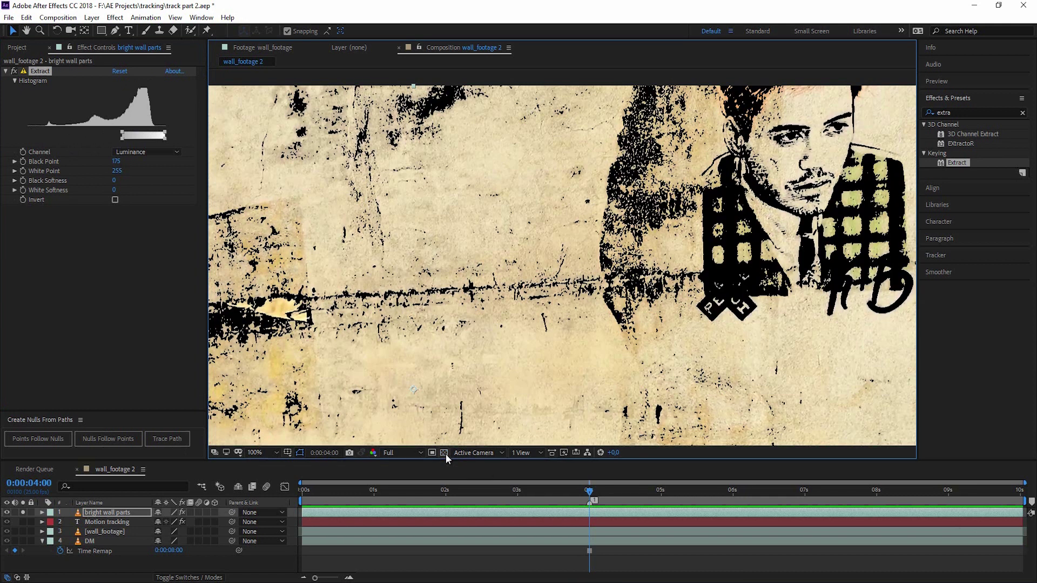
pyautogui.moveTo(124, 140)
pyautogui.mouseDown()
pyautogui.moveTo(113, 140)
pyautogui.moveTo(157, 132)
pyautogui.moveTo(135, 134)
pyautogui.mouseUp()
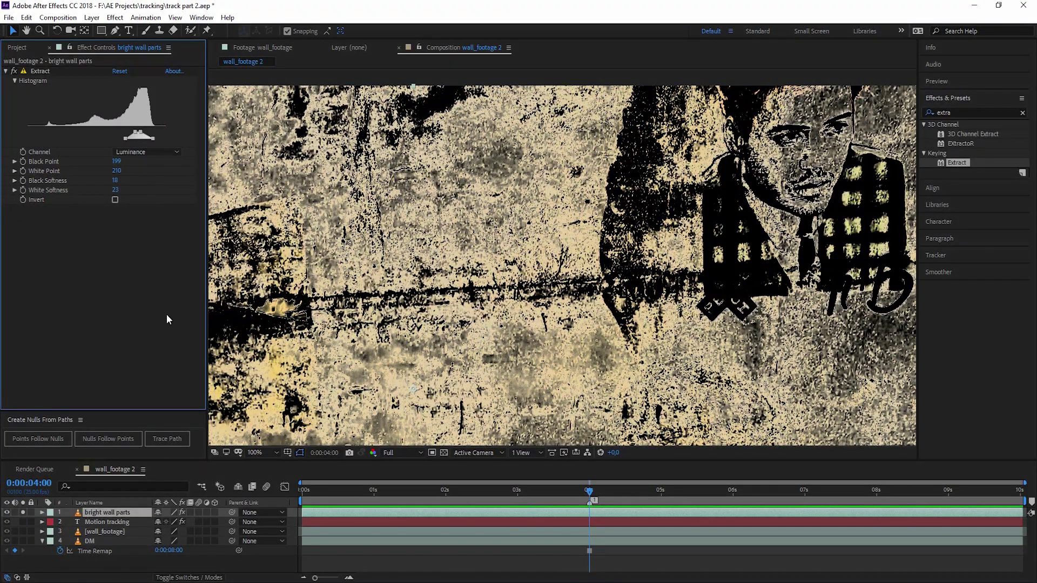
# Unsolo bright wall parts, key it at Black Point 221 / White Point 248, and set opacity to 61%
pyautogui.click(22, 512)
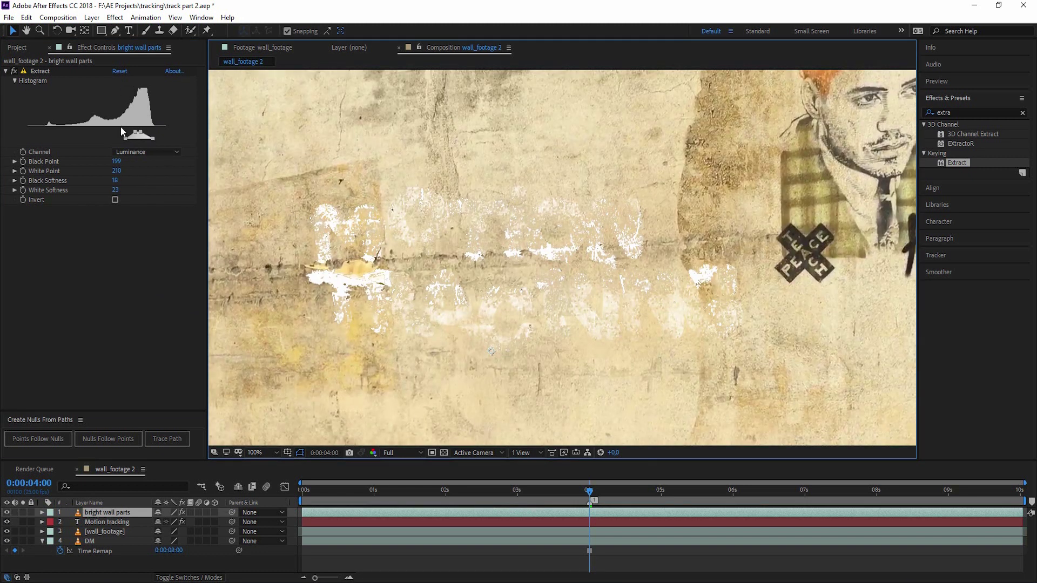
pyautogui.moveTo(128, 139); pyautogui.dragTo(144, 134)
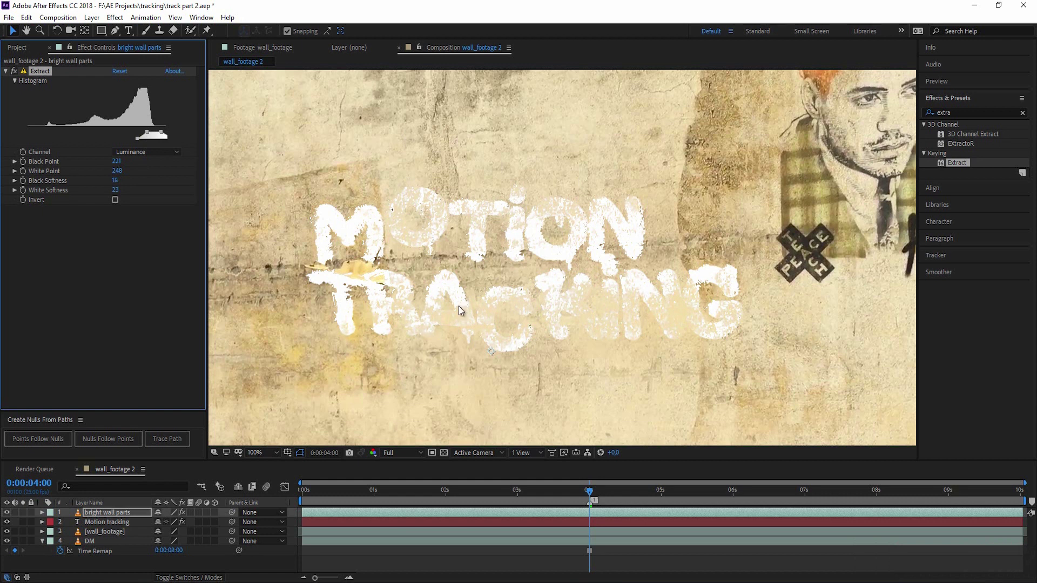
pyautogui.click(87, 516)
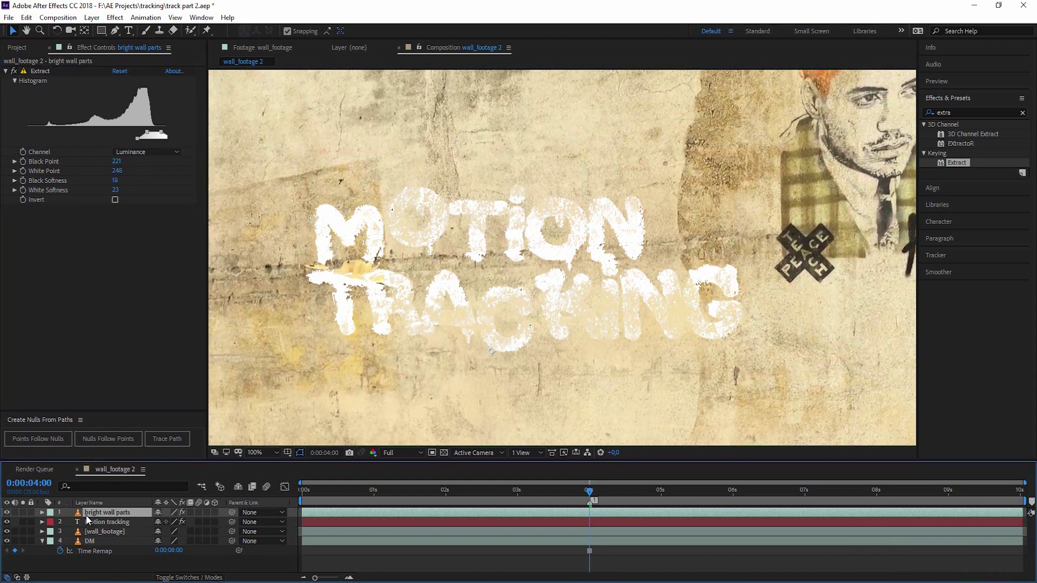
pyautogui.press('t')
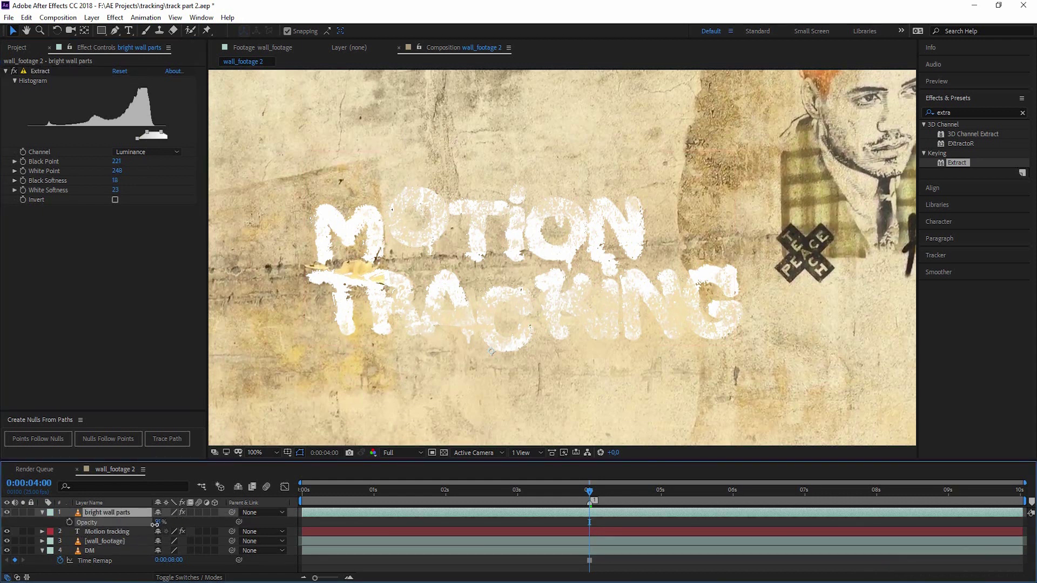
pyautogui.moveTo(154, 525)
pyautogui.mouseDown()
pyautogui.moveTo(128, 526)
pyautogui.moveTo(153, 533)
pyautogui.mouseUp()
pyautogui.scroll(-2, 680, 328)
pyautogui.press('t')
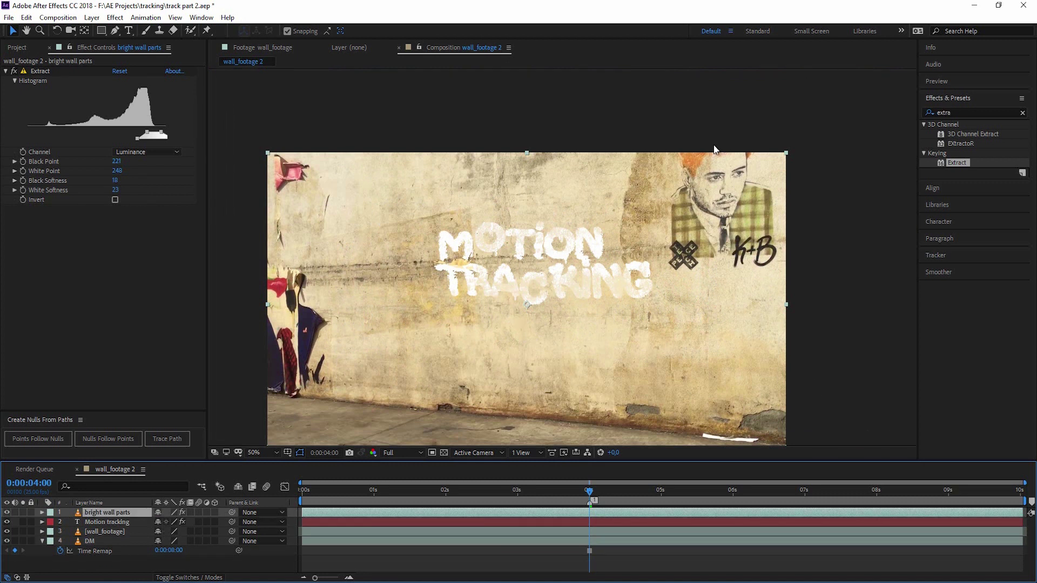
# Apply Tint to the Motion tracking text, with Map Black To sampled from the man's orange hair
pyautogui.click(104, 520)
pyautogui.write('tint')
pyautogui.moveTo(962, 162); pyautogui.dragTo(85, 179)
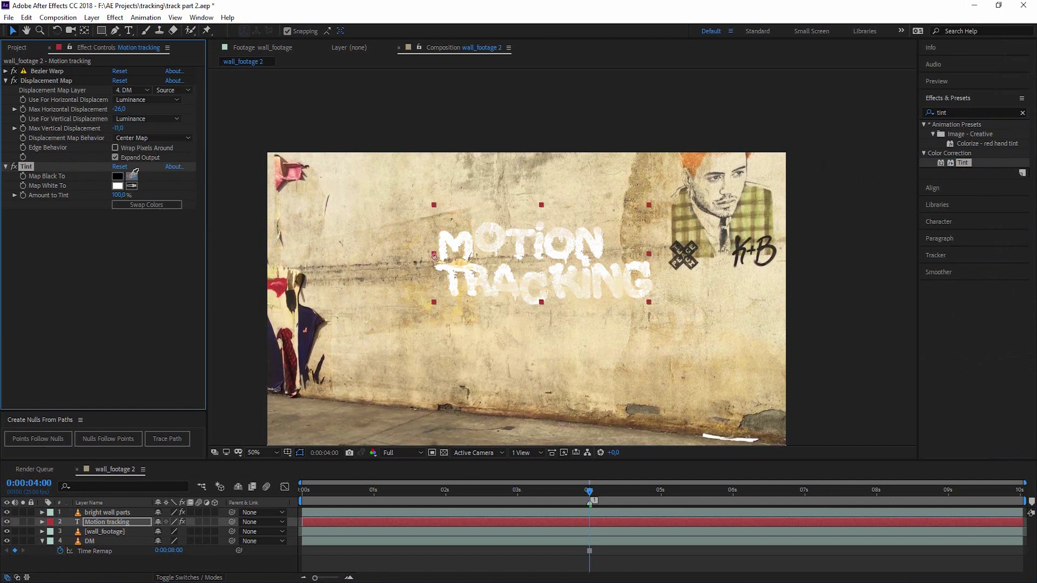
pyautogui.click(132, 176)
pyautogui.click(697, 158)
# Set the Tint's Map White To colour to red (EA4646)
pyautogui.click(131, 185)
pyautogui.click(691, 155)
pyautogui.click(117, 185)
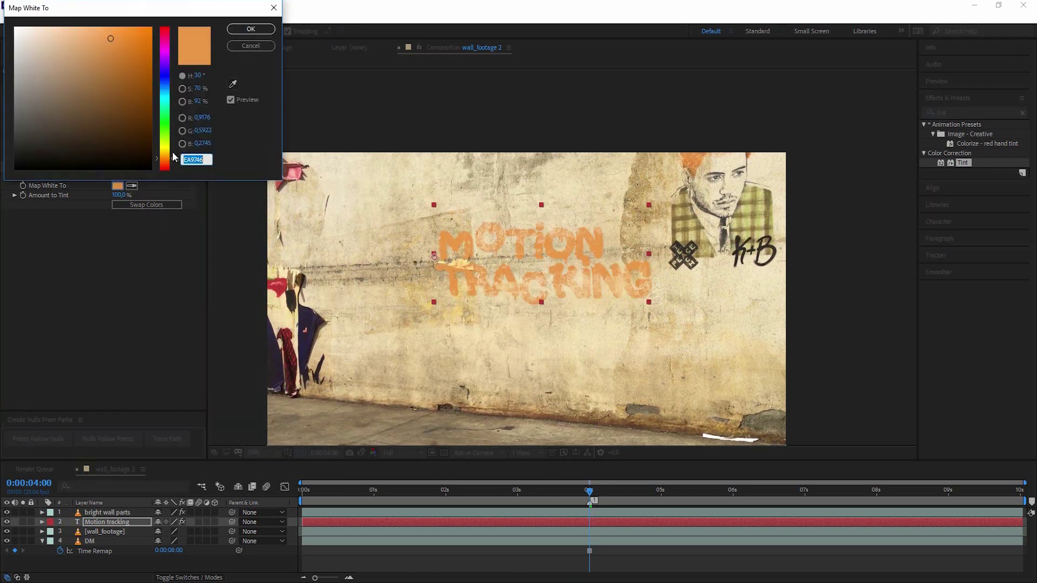
pyautogui.moveTo(174, 157); pyautogui.dragTo(184, 17)
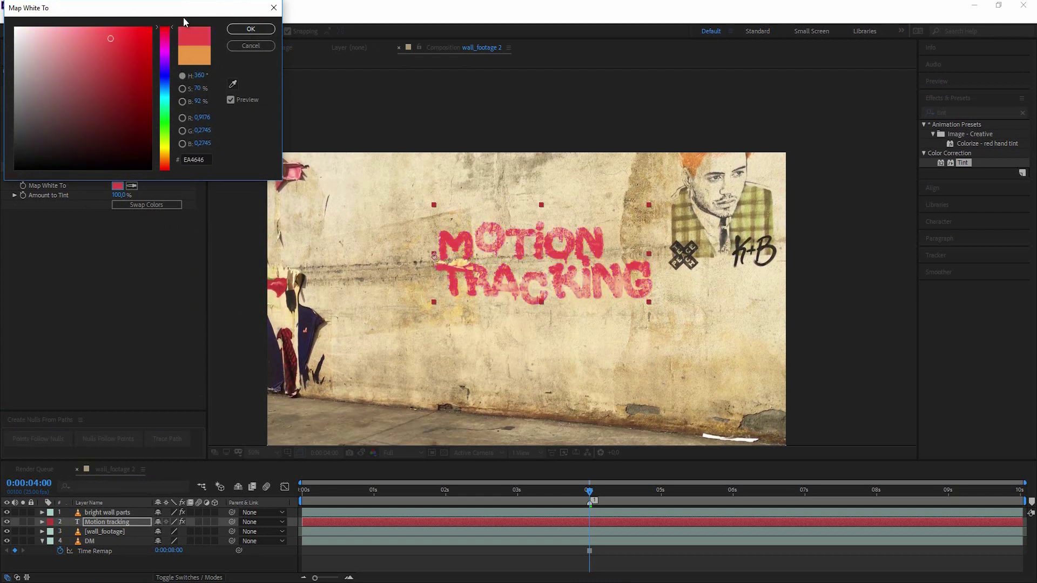
pyautogui.click(249, 29)
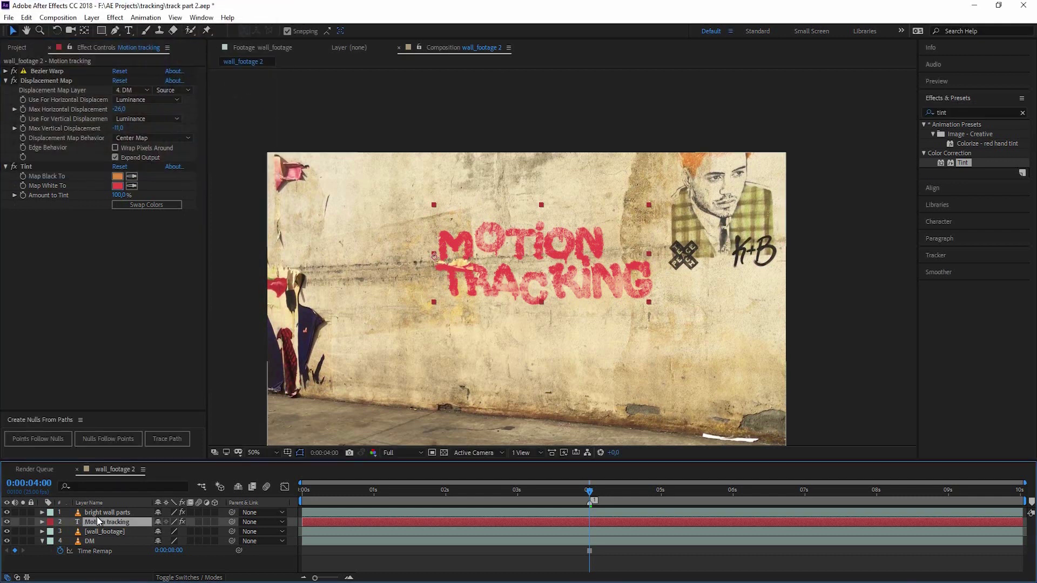
pyautogui.press('t')
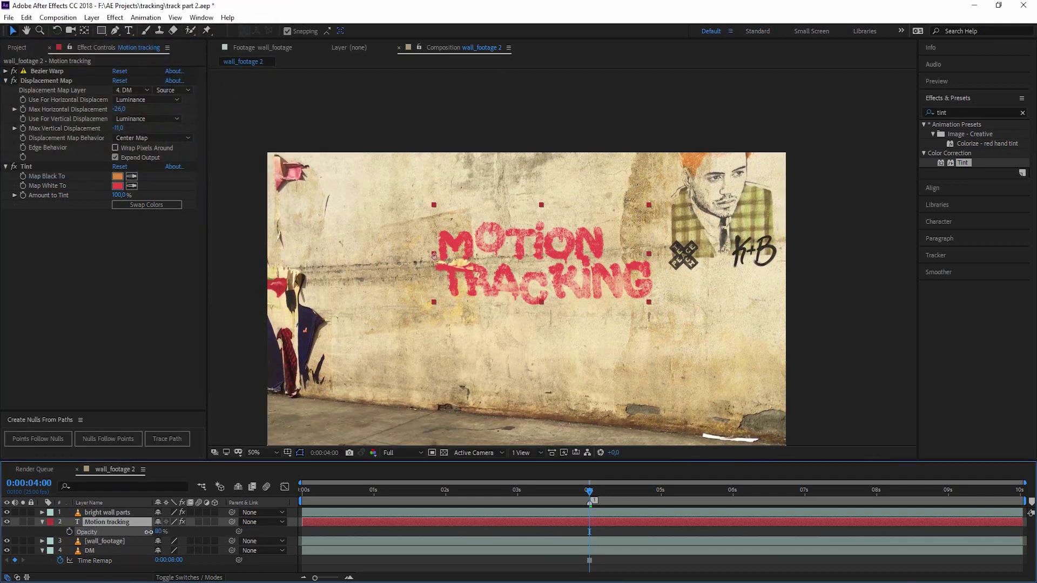
pyautogui.press('t')
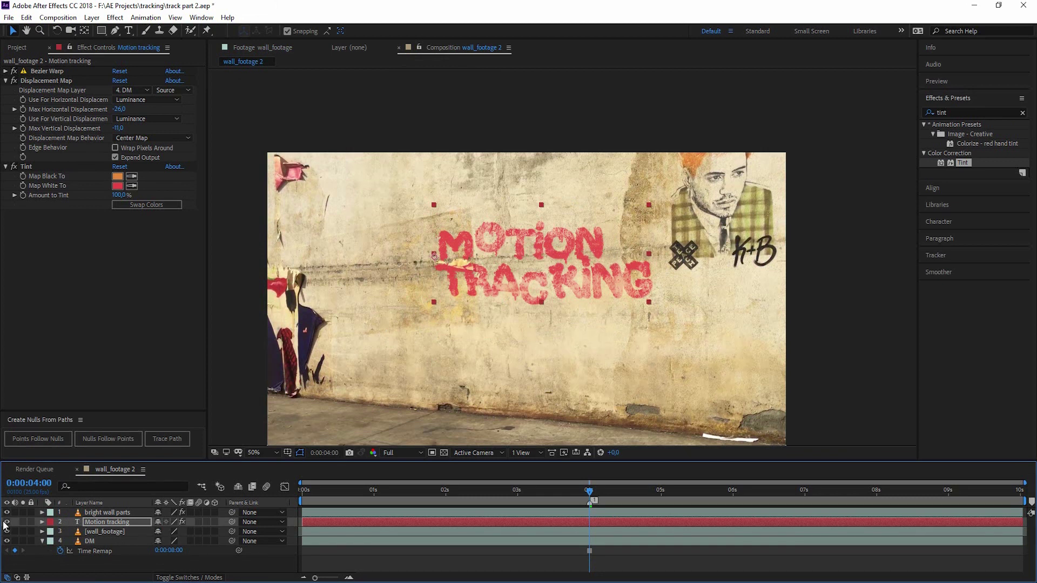
# Hide the text and bright wall layers, then start a Perspective corner pin track on wall_footage
pyautogui.click(6, 522)
pyautogui.click(7, 513)
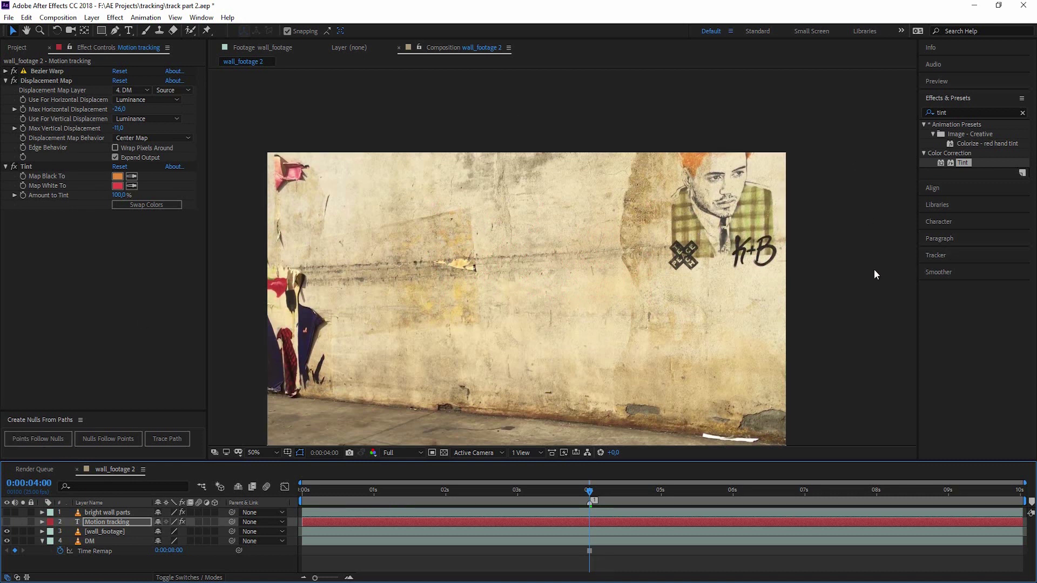
pyautogui.click(940, 256)
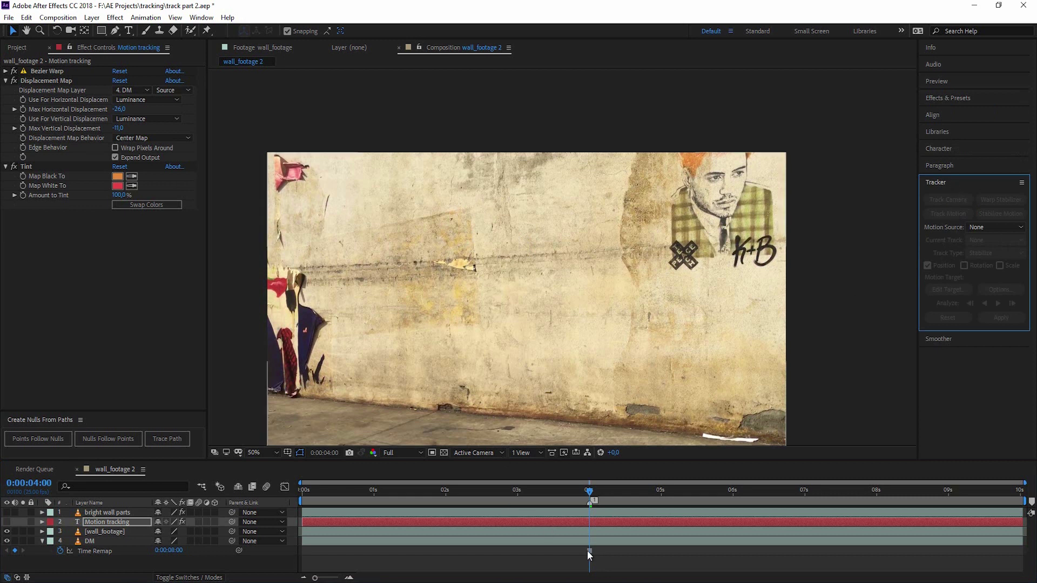
pyautogui.click(108, 531)
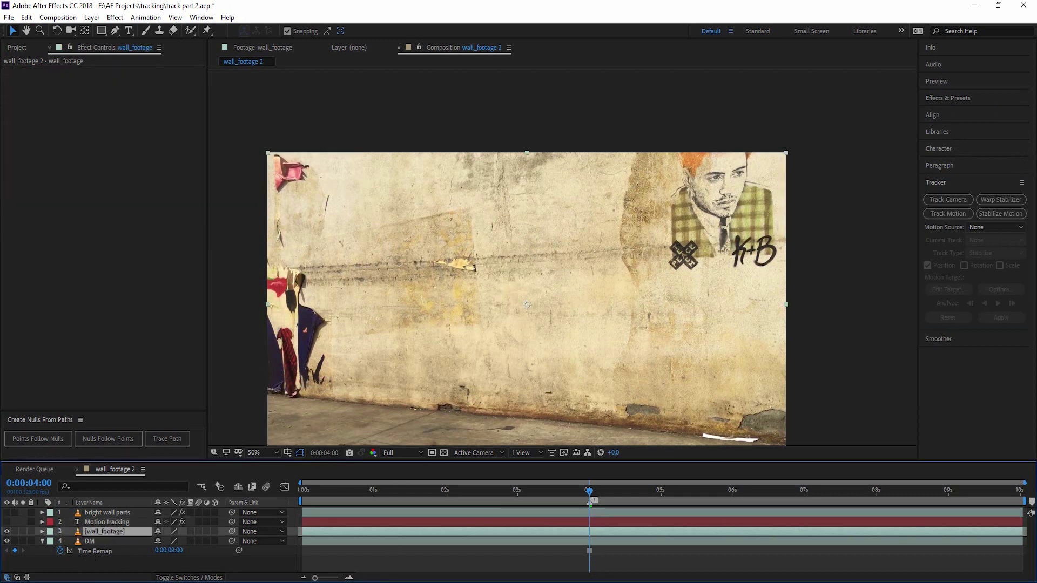
pyautogui.click(954, 212)
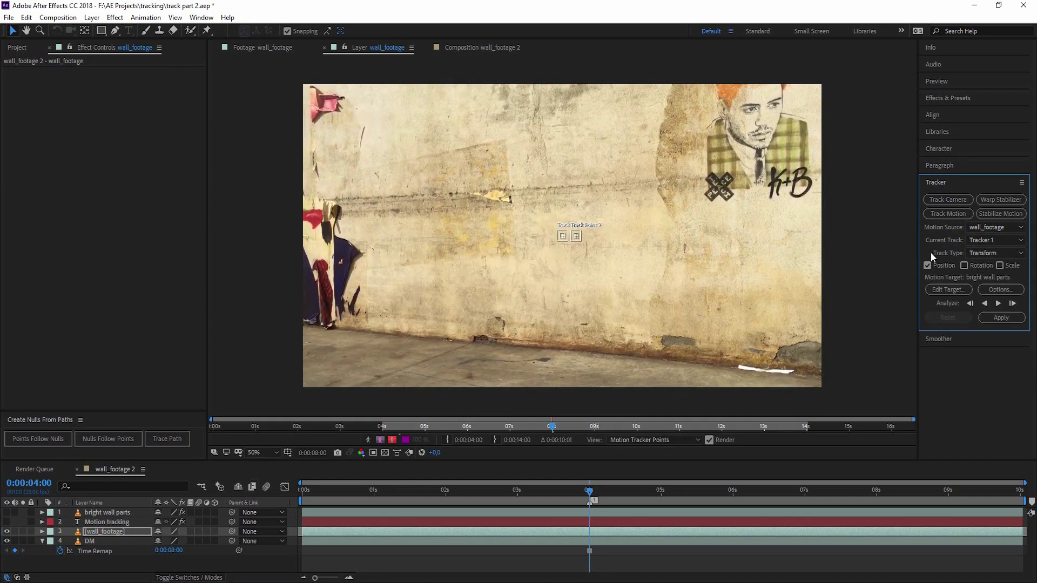
pyautogui.click(986, 253)
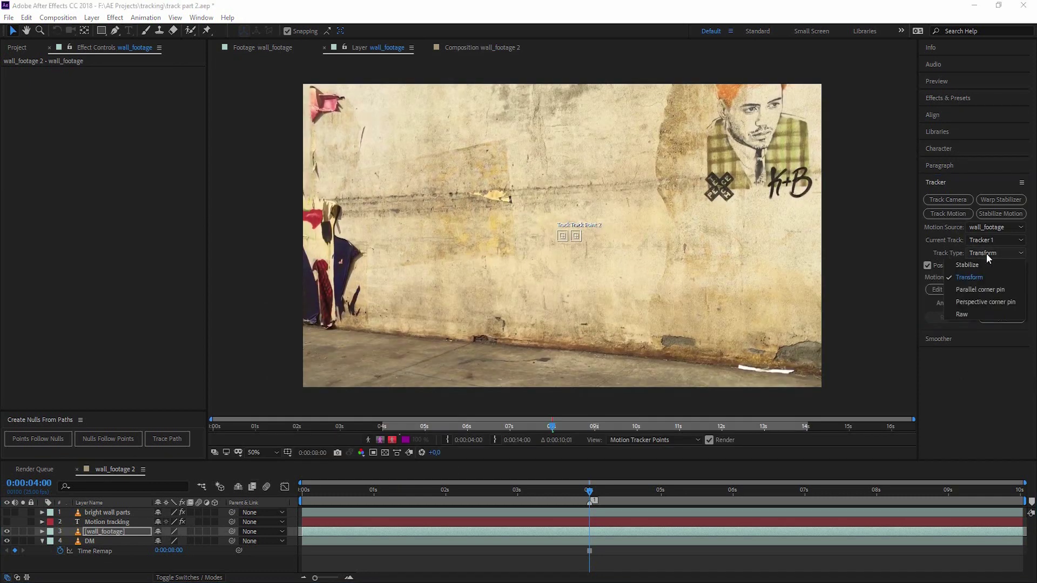
pyautogui.click(991, 301)
# Place the four track points on wall features around the peace-cross sticker, and add Null 1
pyautogui.scroll(2, 562, 237)
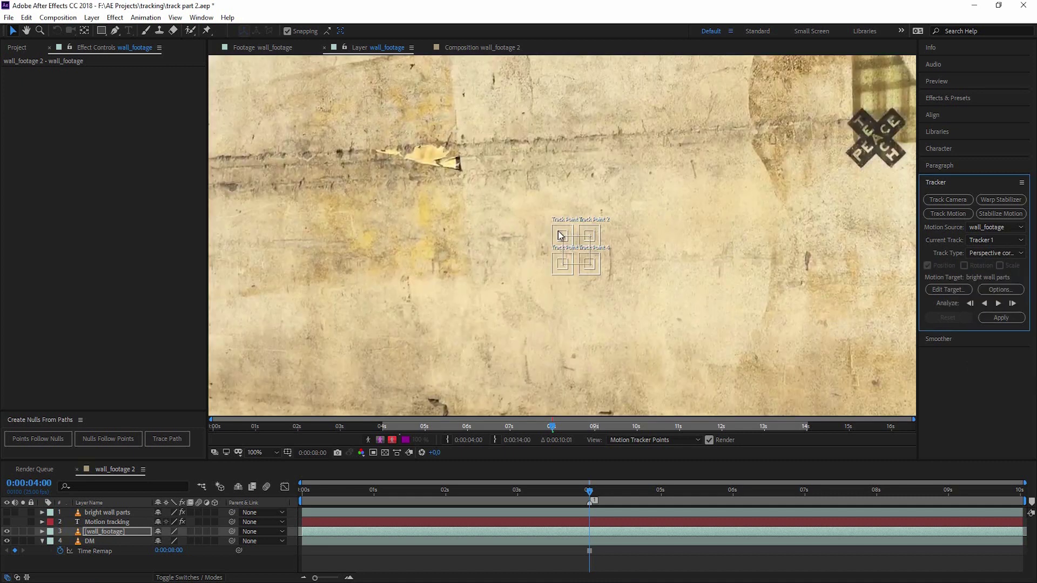
pyautogui.moveTo(560, 236); pyautogui.dragTo(468, 143)
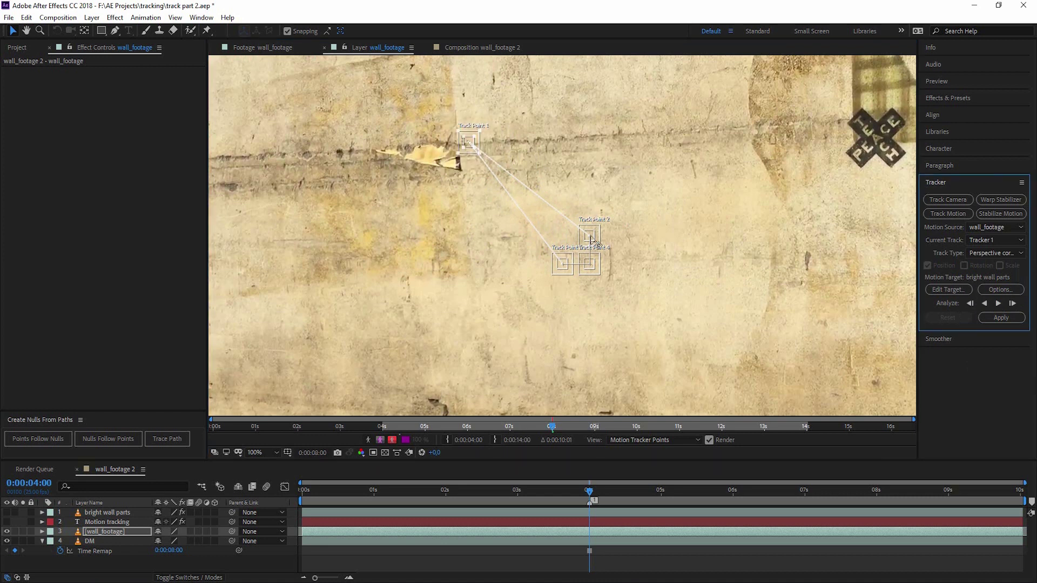
pyautogui.moveTo(591, 241); pyautogui.dragTo(857, 132)
pyautogui.moveTo(562, 265); pyautogui.dragTo(450, 216)
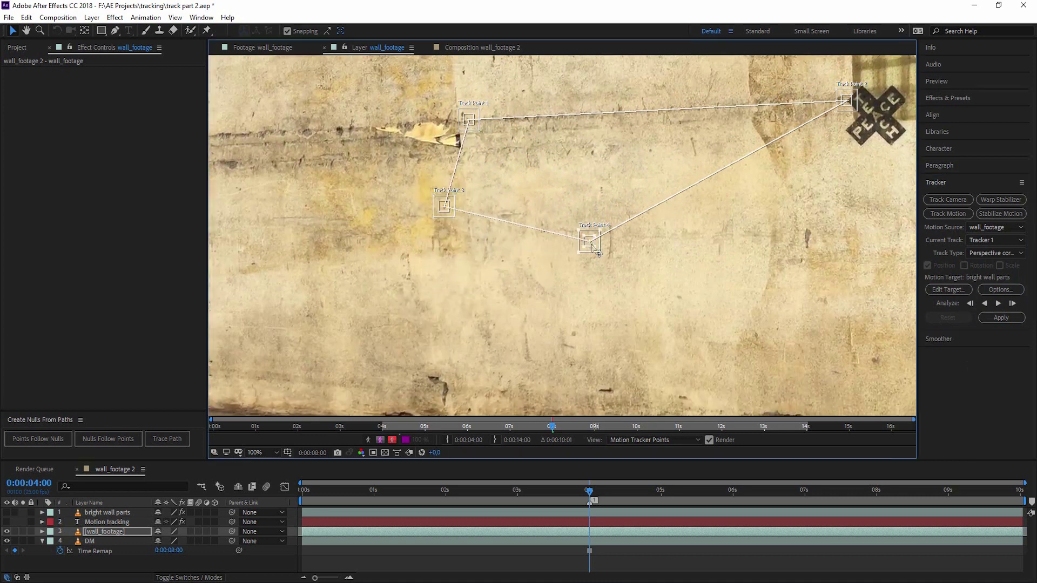
pyautogui.moveTo(591, 244); pyautogui.dragTo(810, 273)
pyautogui.click(998, 305)
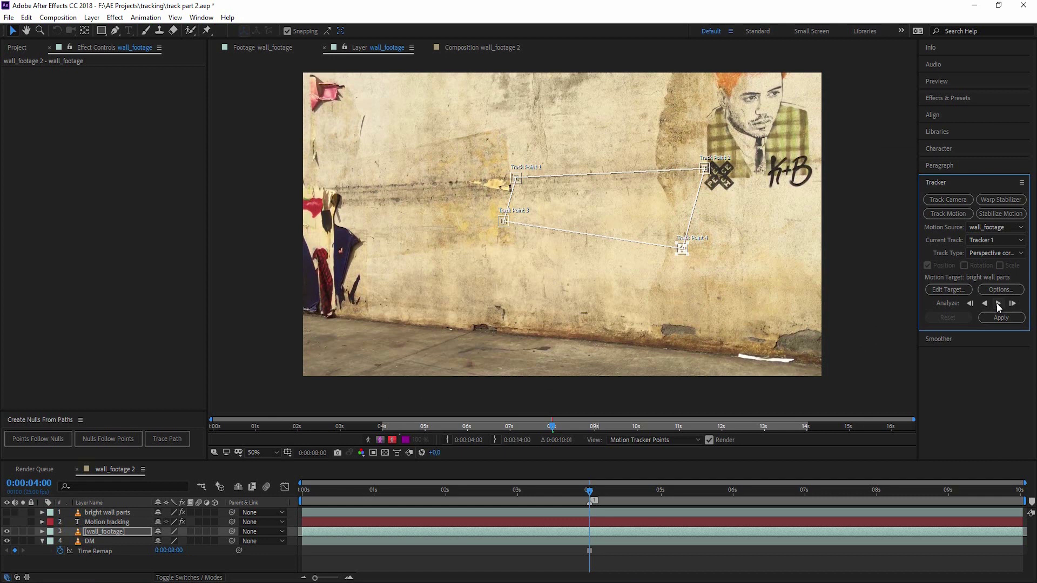
pyautogui.hotkey('ctrl', 'alt', 'shift', 'y')
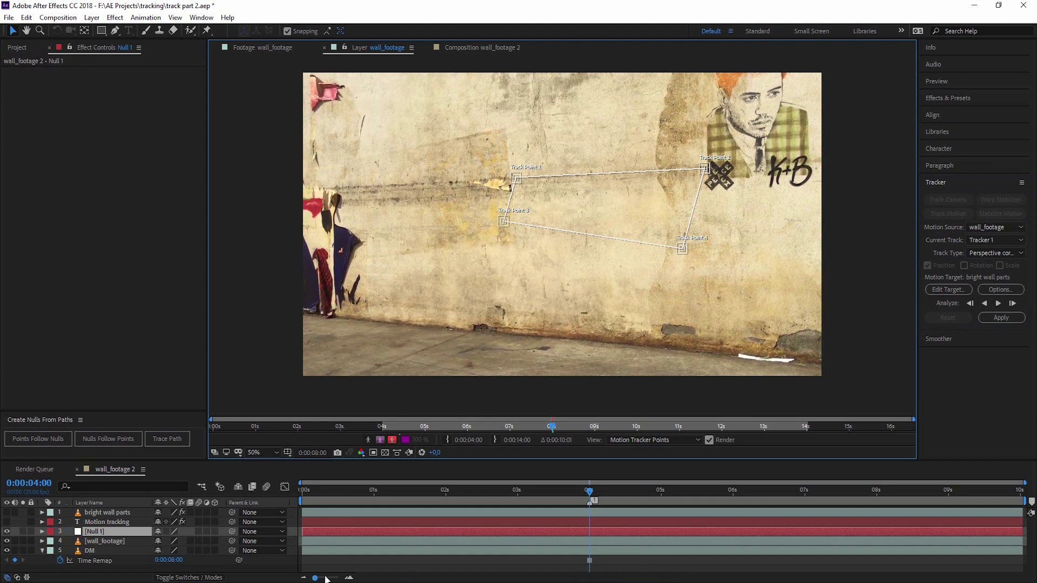
# Move Null 1 to the top, set it as Tracker 1's target, and analyse forward to 7:15
pyautogui.moveTo(121, 531); pyautogui.dragTo(117, 510)
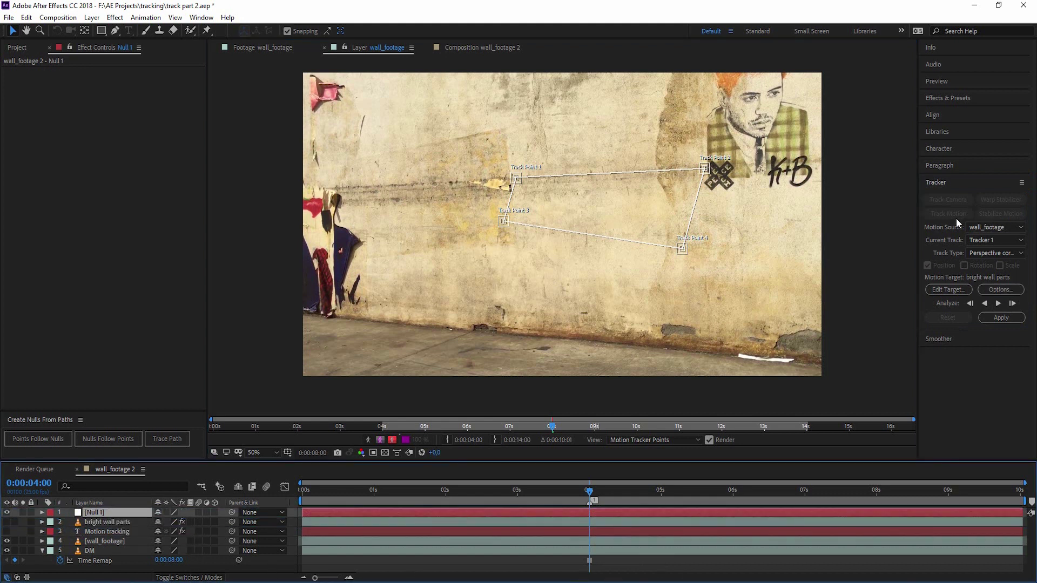
pyautogui.click(947, 290)
pyautogui.click(572, 280)
pyautogui.click(550, 290)
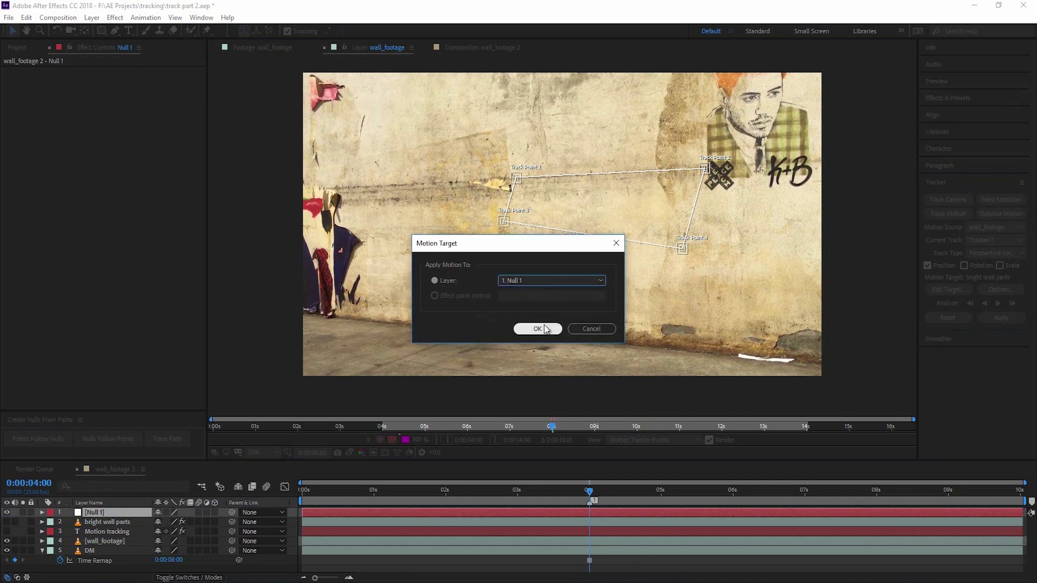
pyautogui.click(540, 328)
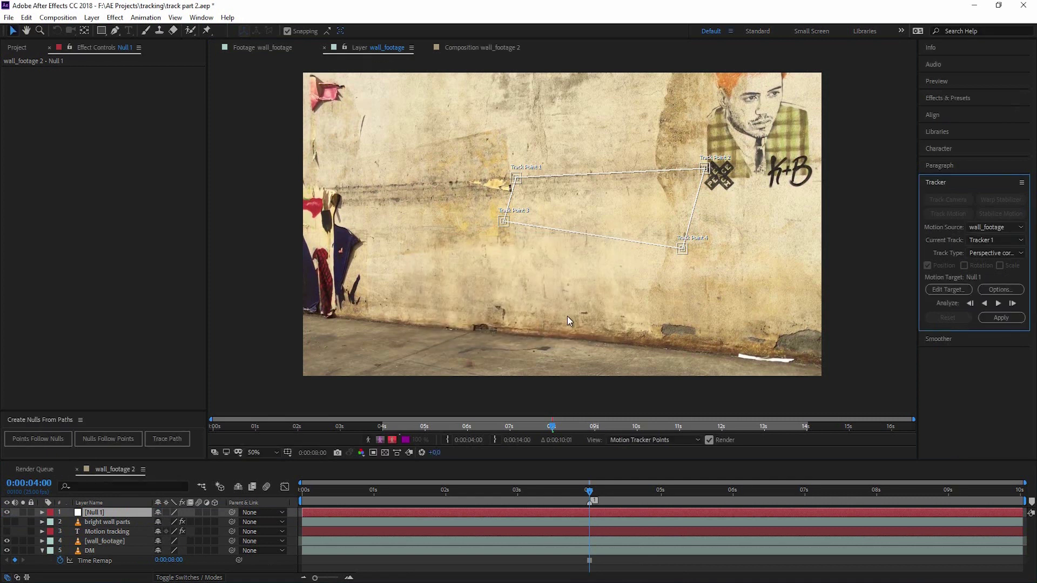
pyautogui.click(998, 304)
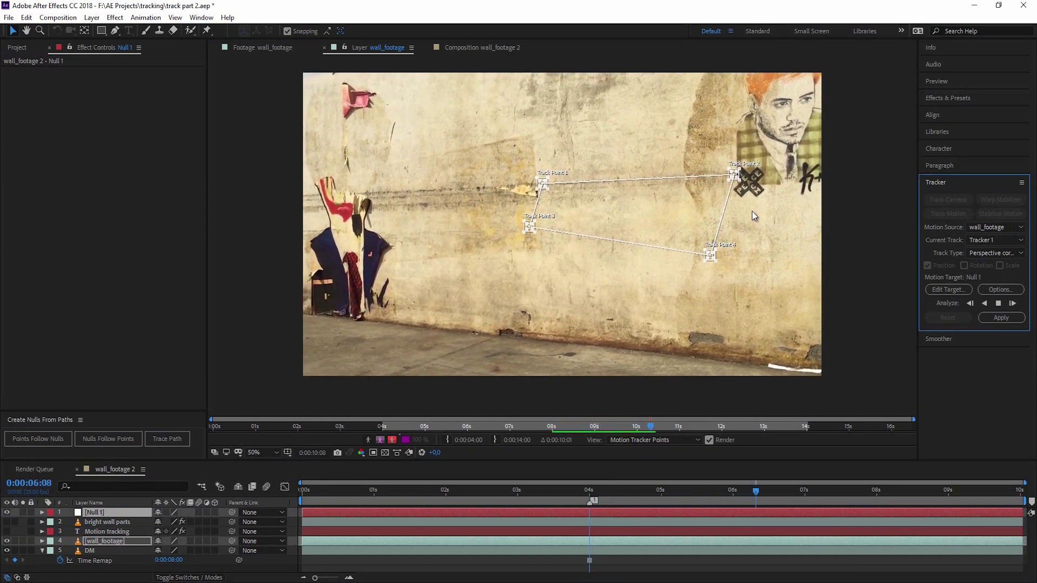
pyautogui.click(998, 304)
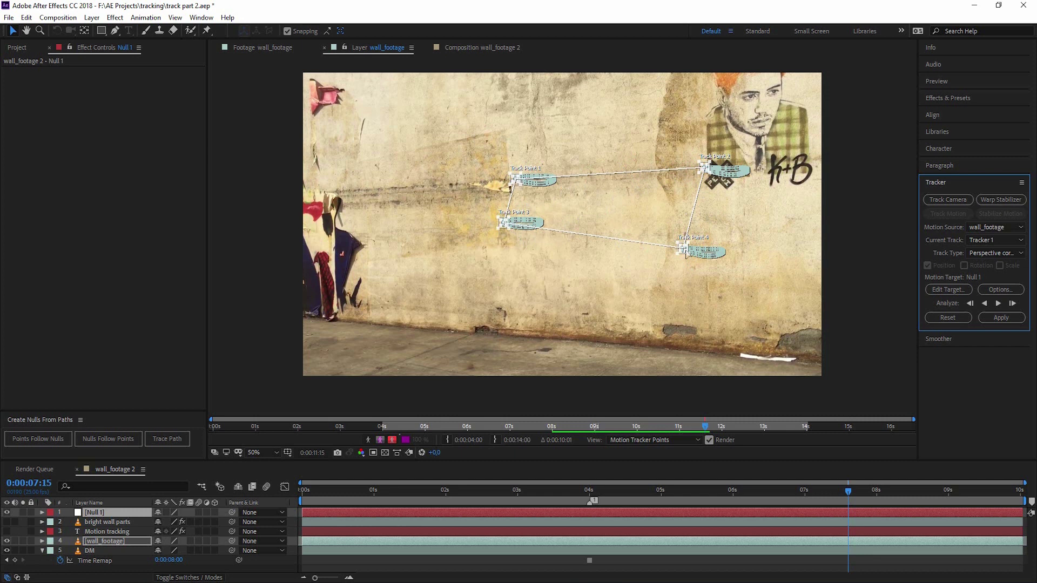
# Undo the tracking and send wall_footage to mocha AE with Animation > Track in mocha AE
pyautogui.hotkey('ctrl', 'z')
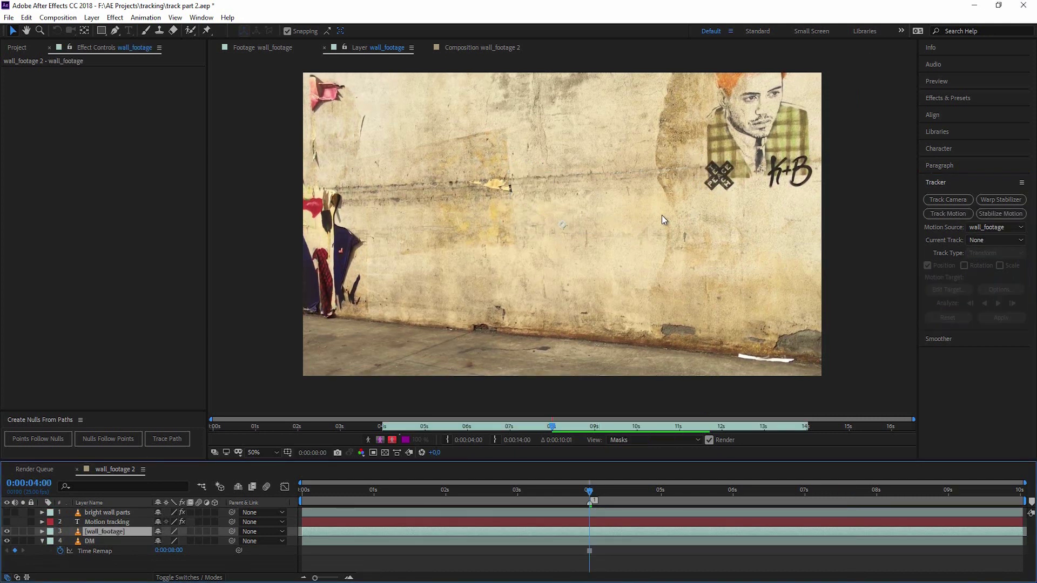
pyautogui.click(262, 47)
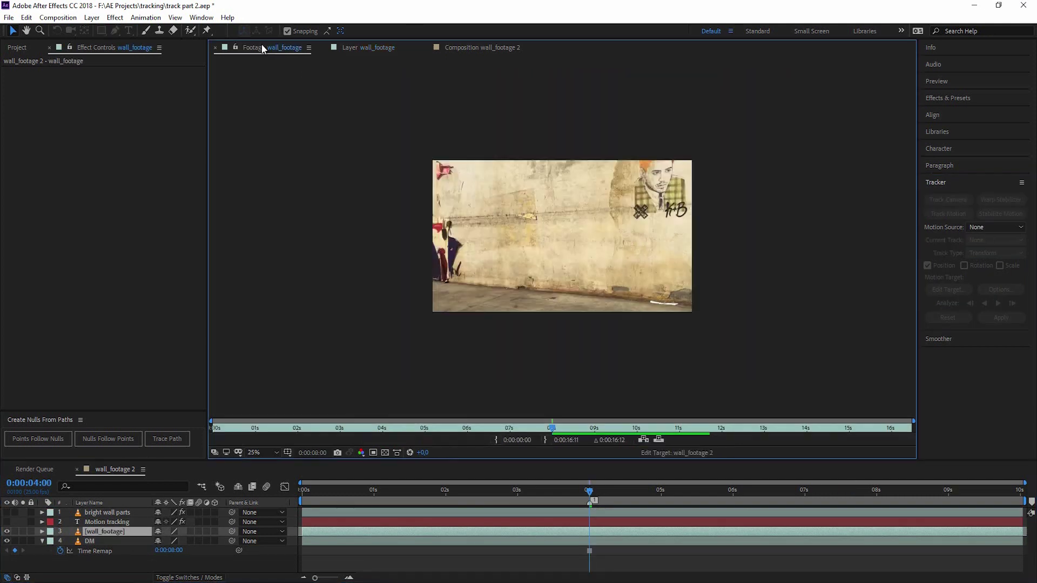
pyautogui.doubleClick(82, 542)
pyautogui.click(116, 531)
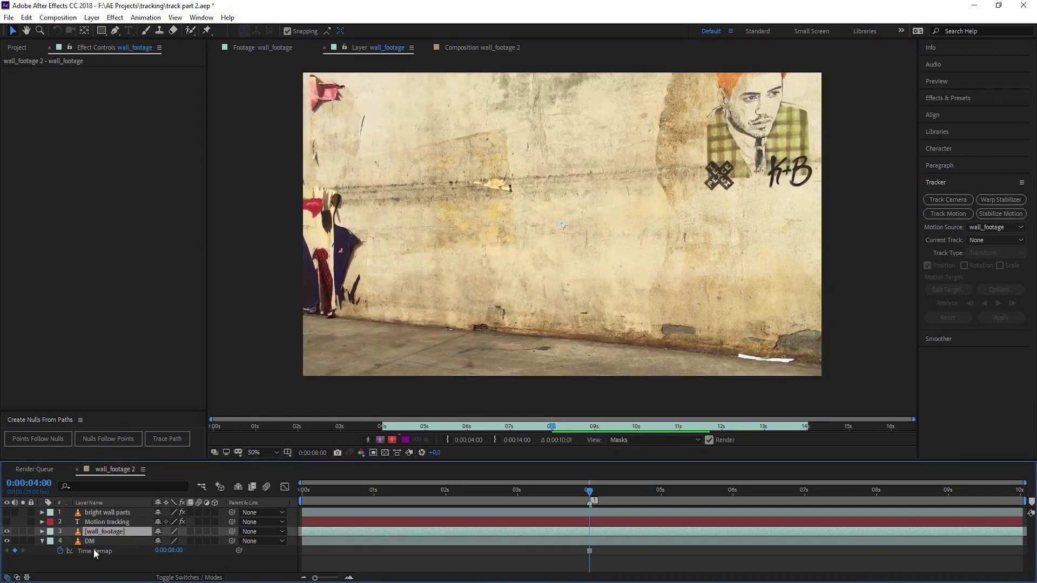
pyautogui.click(152, 18)
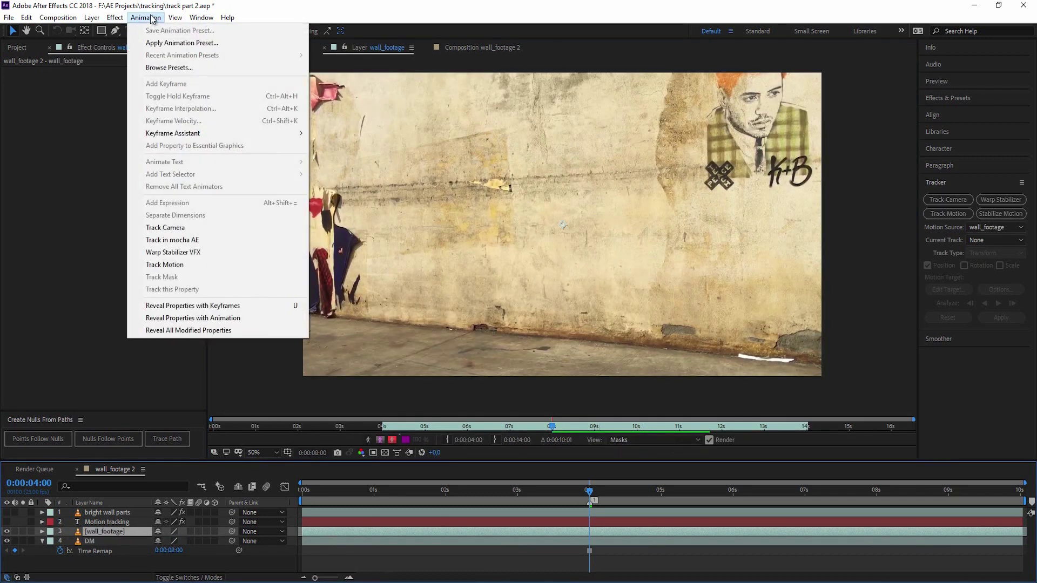
pyautogui.click(193, 241)
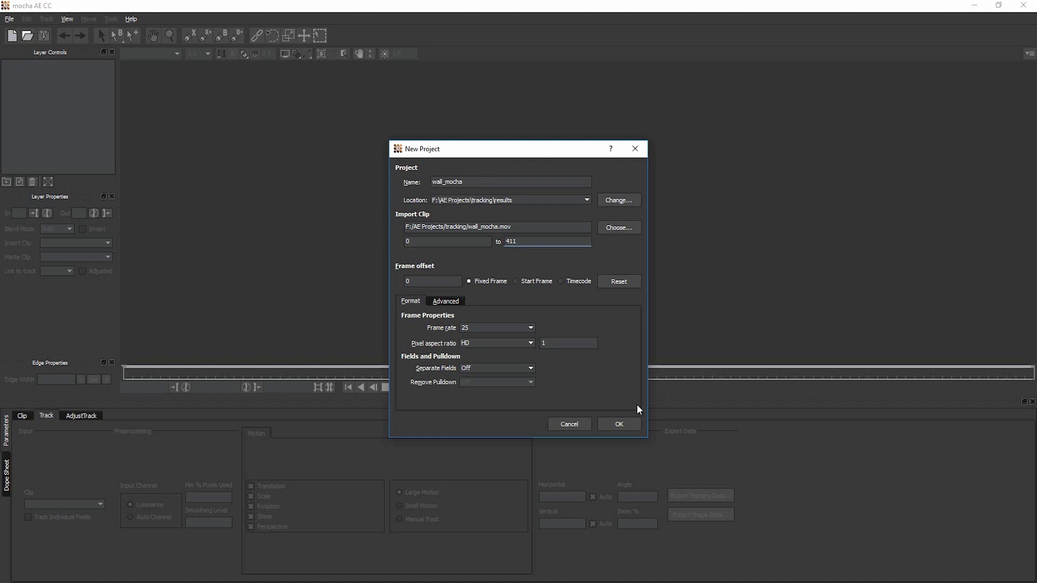
# Create the wall_mocha project and scrub to frame 100 showing the graffiti wall
pyautogui.click(626, 425)
pyautogui.moveTo(345, 373); pyautogui.dragTo(164, 376)
pyautogui.moveTo(244, 377); pyautogui.dragTo(345, 376)
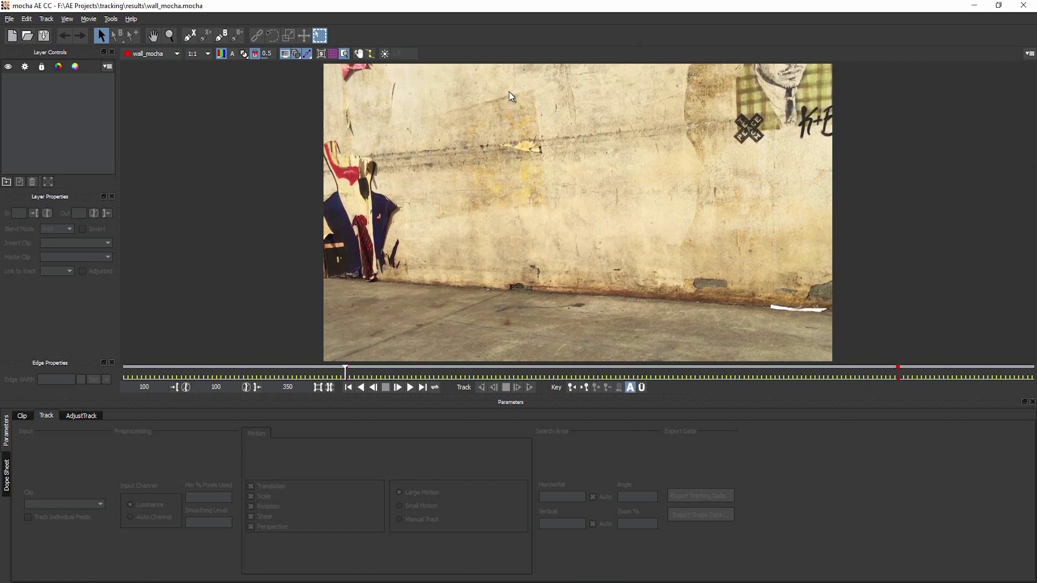
# Draw a closed X-spline around the wall patch beside the cross graffiti
pyautogui.click(194, 36)
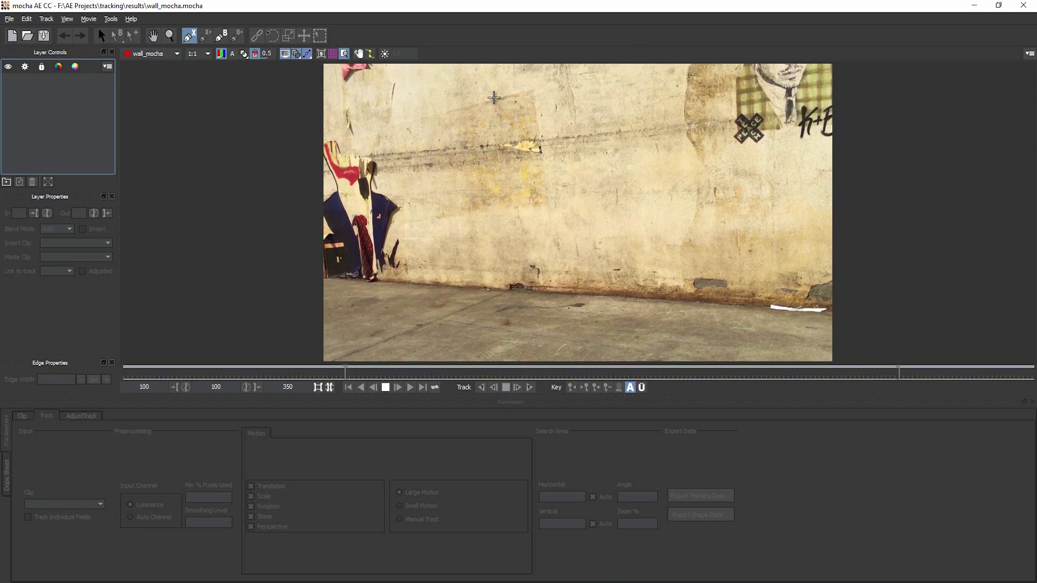
pyautogui.click(493, 77)
pyautogui.click(502, 182)
pyautogui.moveTo(503, 174); pyautogui.dragTo(497, 201)
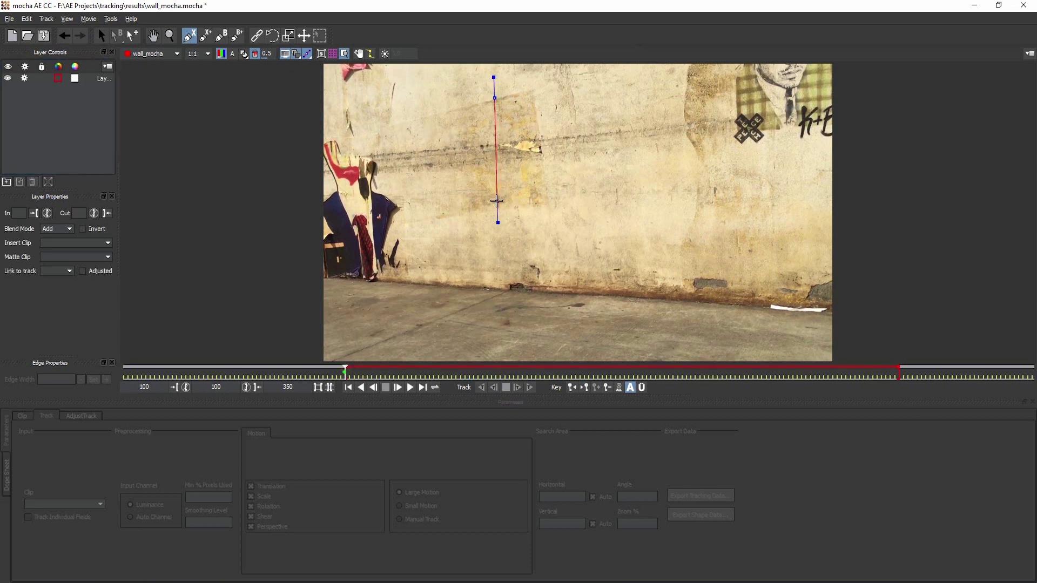
pyautogui.moveTo(696, 190); pyautogui.dragTo(713, 189)
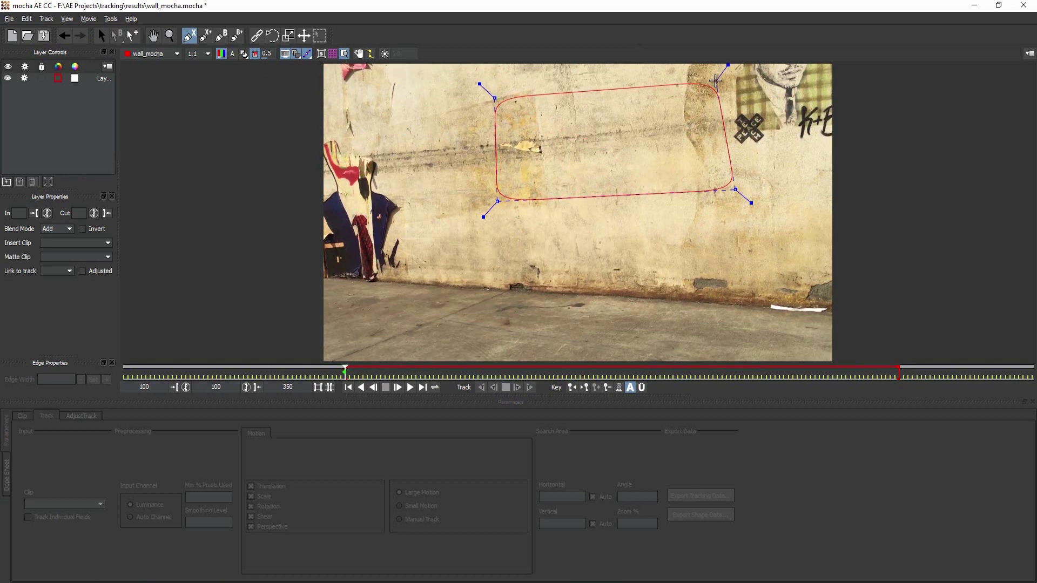
pyautogui.moveTo(715, 80); pyautogui.dragTo(682, 85)
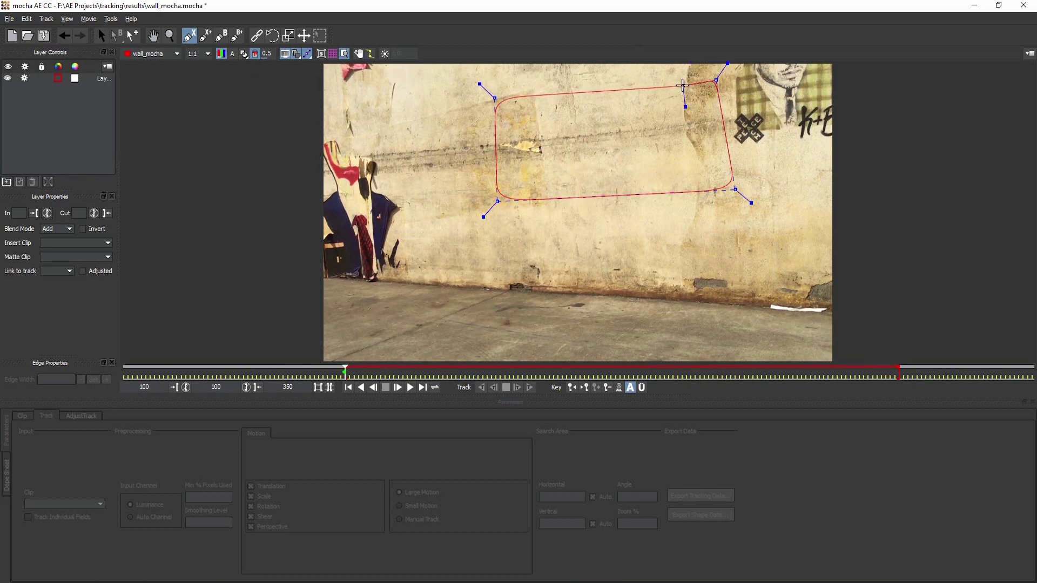
pyautogui.rightClick(682, 85)
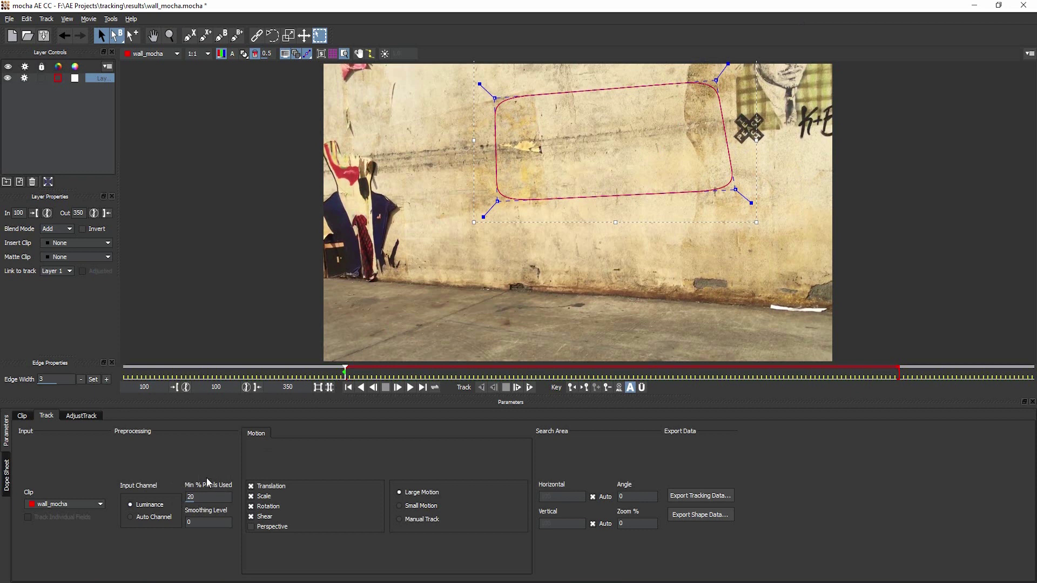
# Raise the spline layer's Min % Pixels Used to 80
pyautogui.moveTo(198, 499)
pyautogui.mouseDown()
pyautogui.moveTo(195, 506)
pyautogui.moveTo(189, 483)
pyautogui.moveTo(203, 492)
pyautogui.moveTo(192, 506)
pyautogui.moveTo(203, 478)
pyautogui.moveTo(196, 509)
pyautogui.moveTo(209, 500)
pyautogui.moveTo(189, 508)
pyautogui.moveTo(204, 505)
pyautogui.mouseUp()
# Show the planar surface, fit its corners to the wall, and display the planar grid
pyautogui.click(322, 56)
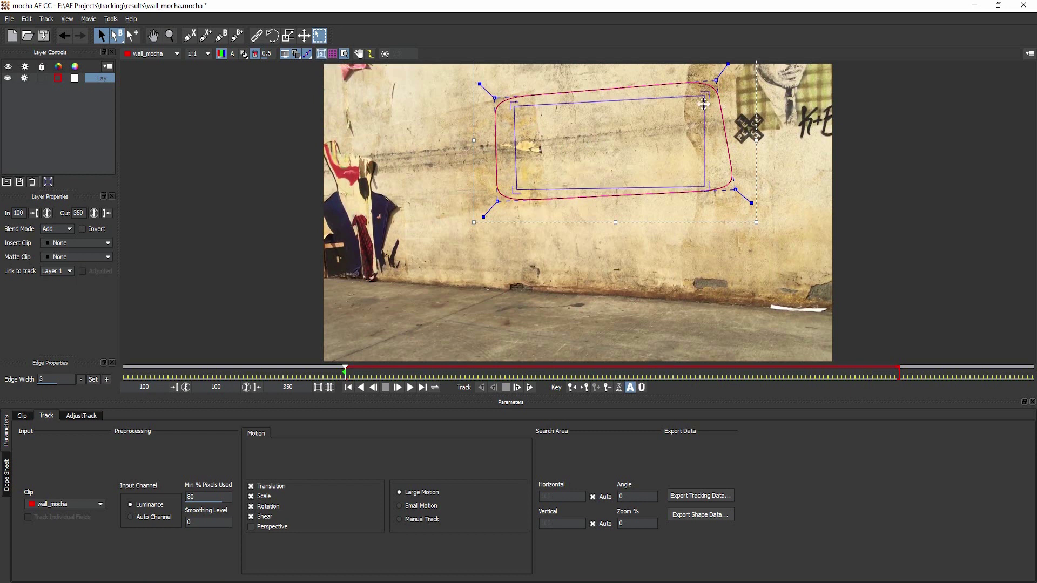
pyautogui.moveTo(703, 101); pyautogui.dragTo(701, 89)
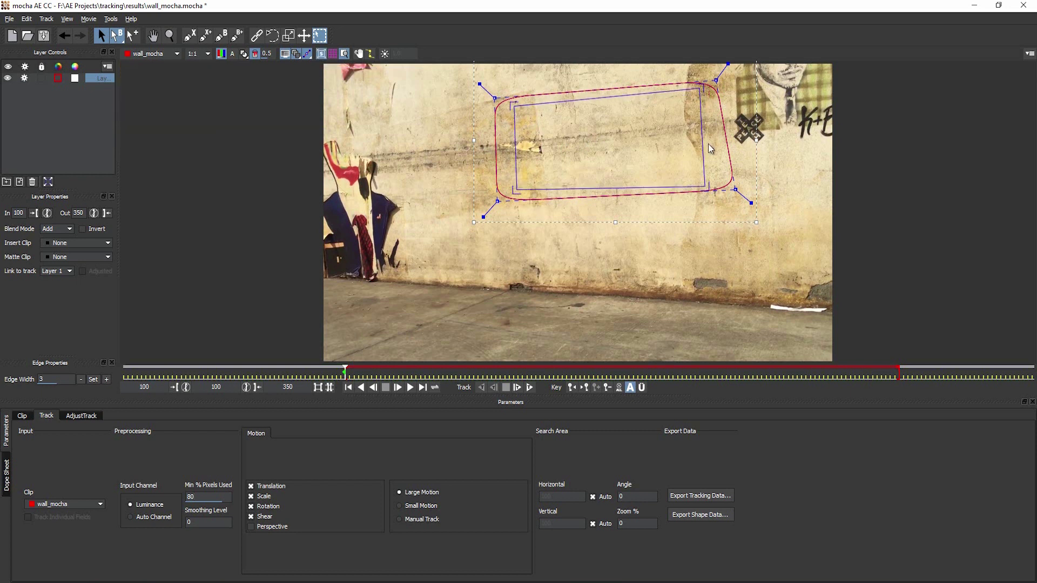
pyautogui.moveTo(704, 184); pyautogui.dragTo(703, 183)
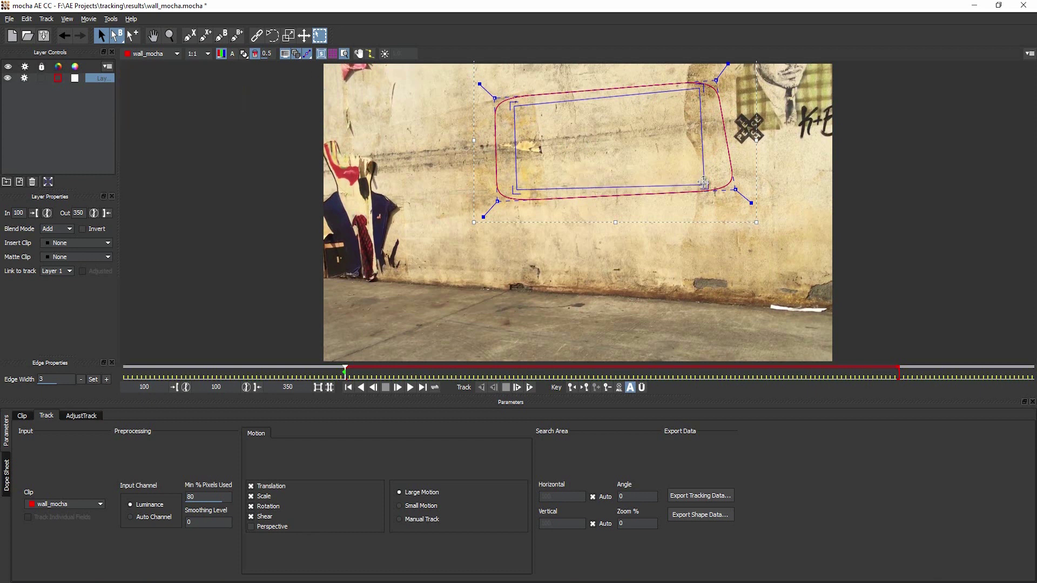
pyautogui.click(333, 55)
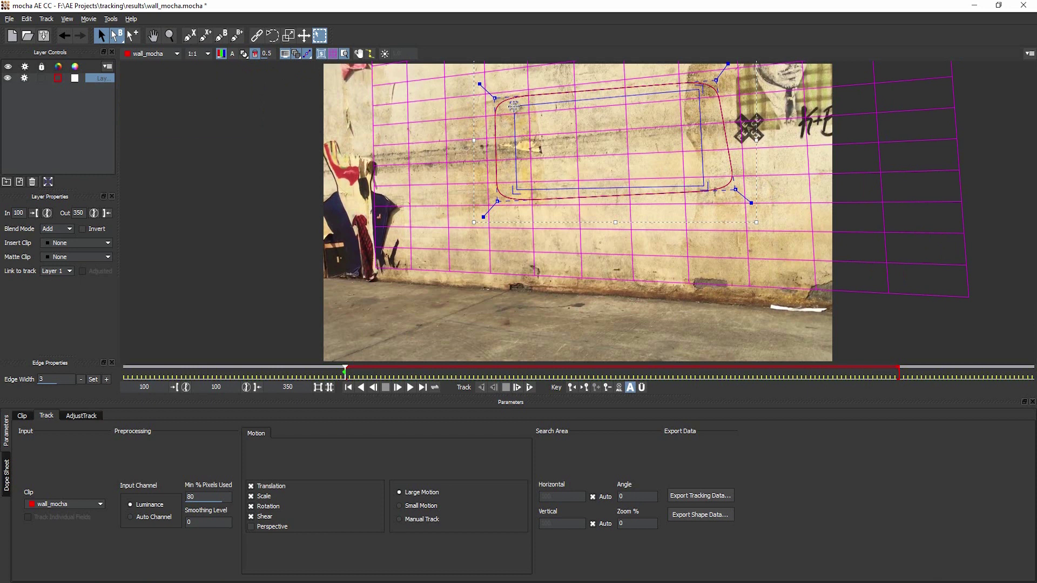
pyautogui.moveTo(513, 106); pyautogui.dragTo(514, 107)
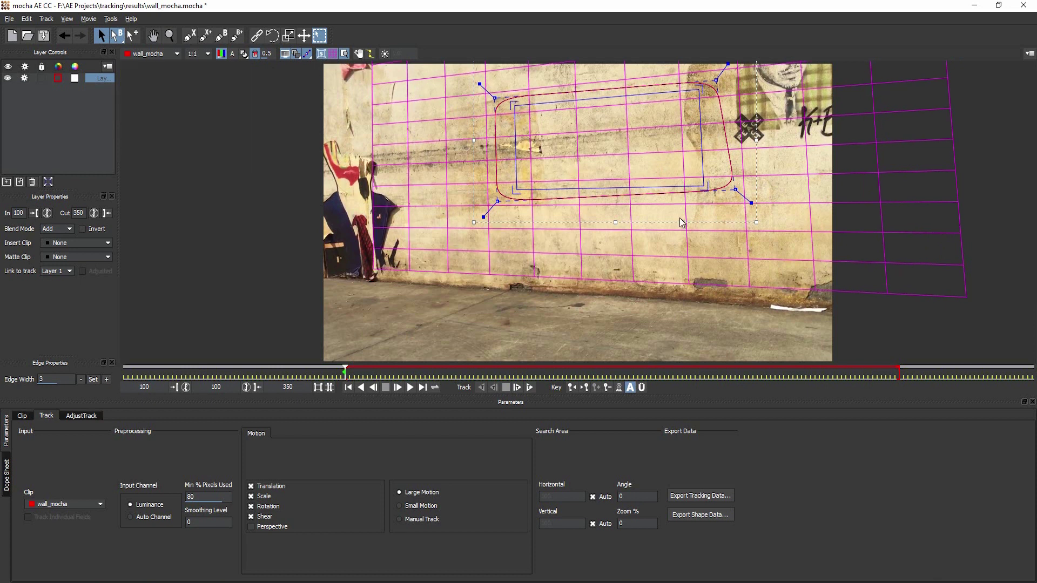
# Track the wall shape forward to about frame 130, then play back to check the track
pyautogui.click(530, 388)
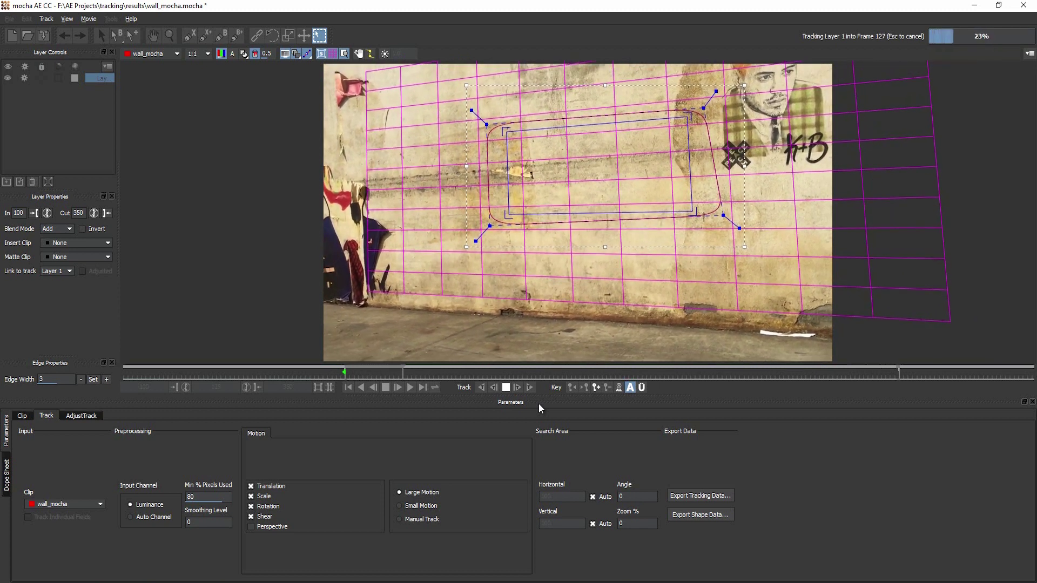
pyautogui.press('Escape')
pyautogui.press('t')
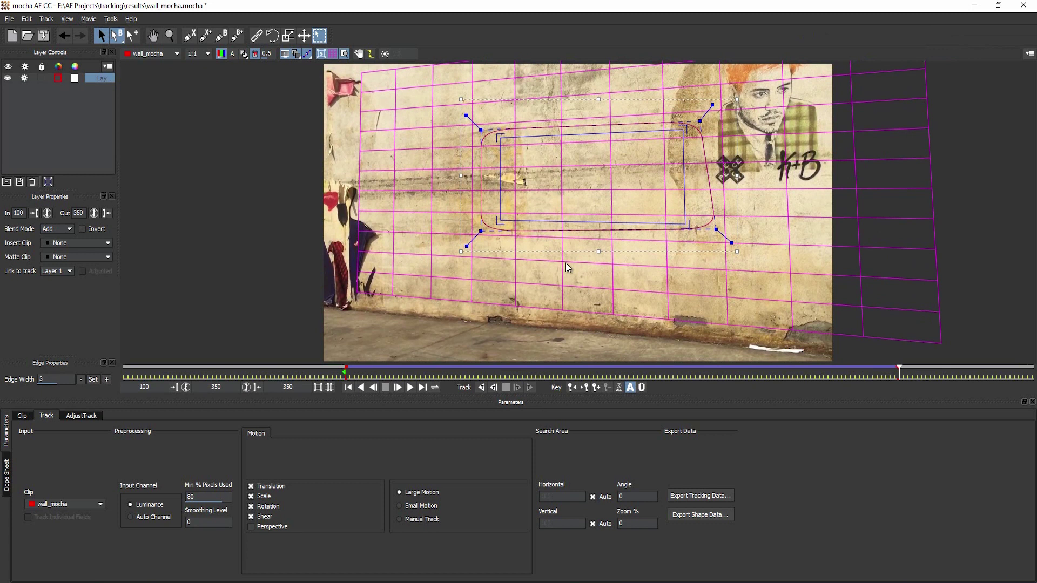
pyautogui.click(411, 387)
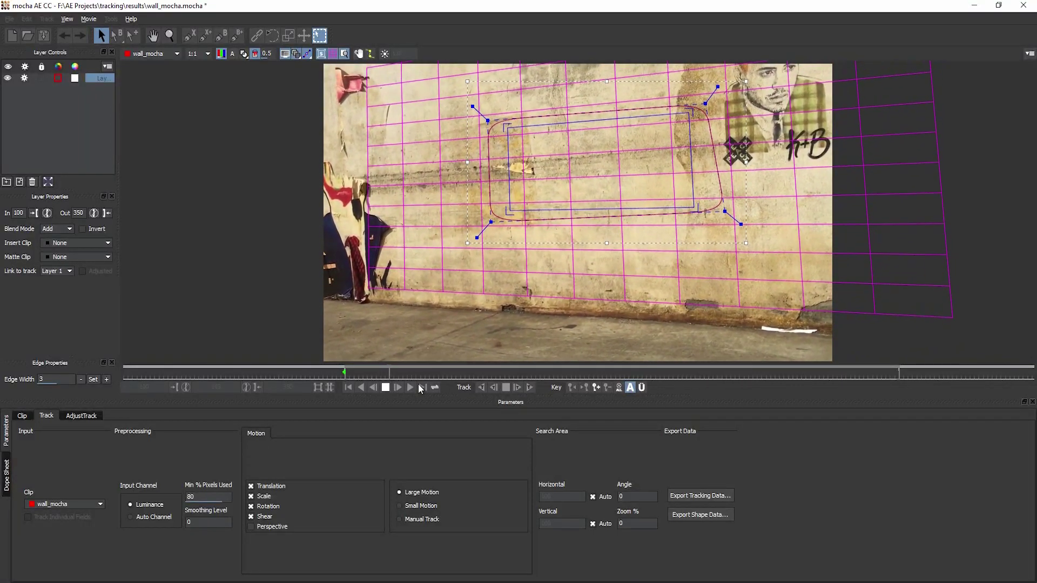
# Copy the wall track to the clipboard as After Effects Transform Data and return to After Effects
pyautogui.click(385, 388)
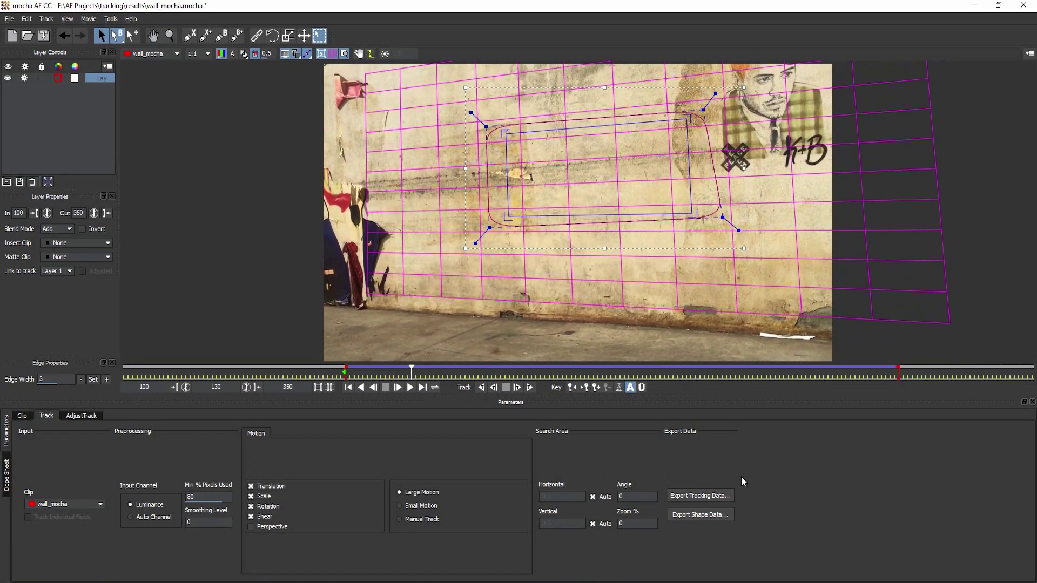
pyautogui.click(698, 495)
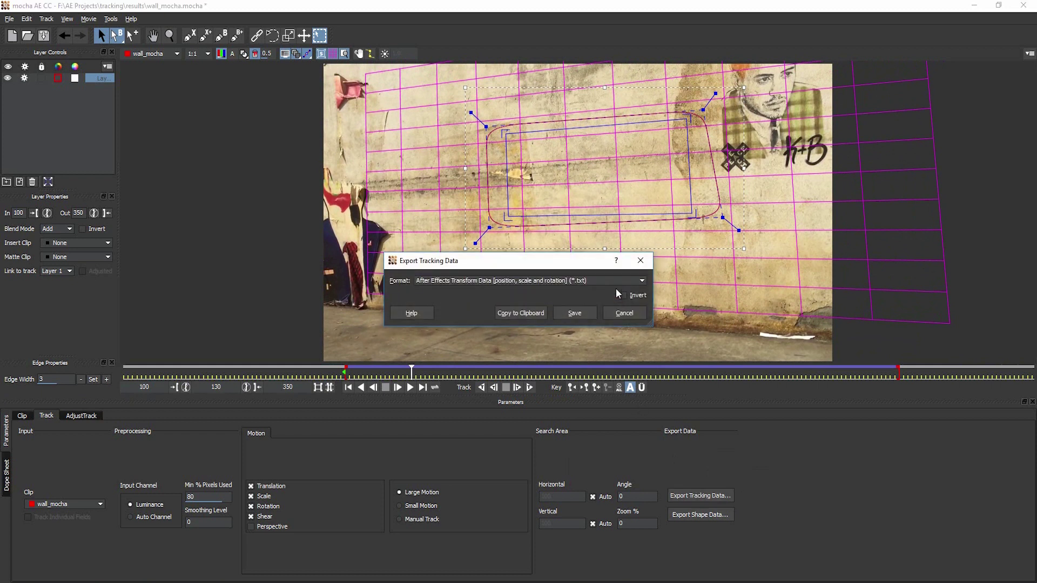
pyautogui.moveTo(602, 266); pyautogui.dragTo(659, 322)
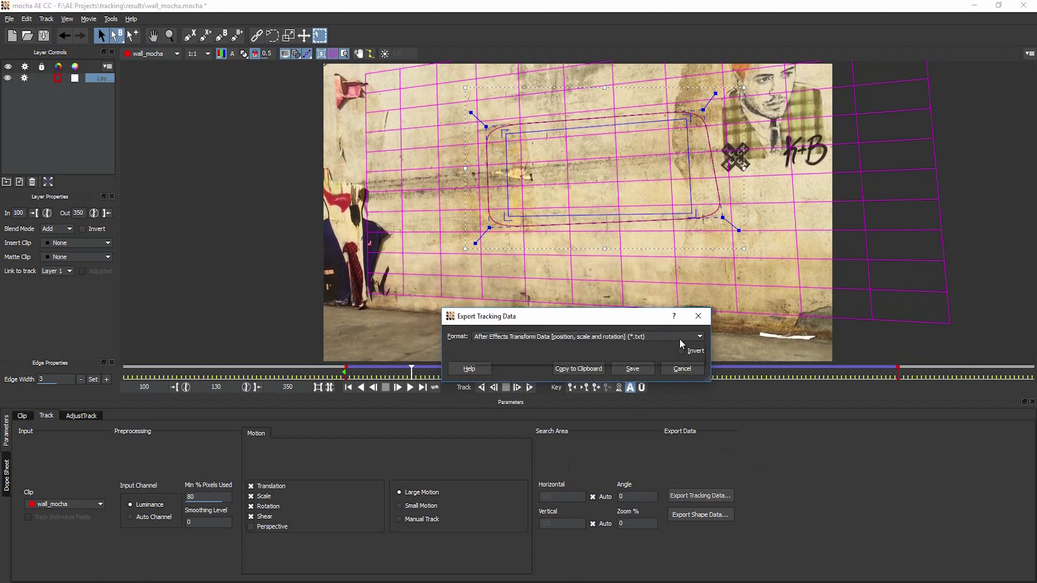
pyautogui.click(679, 339)
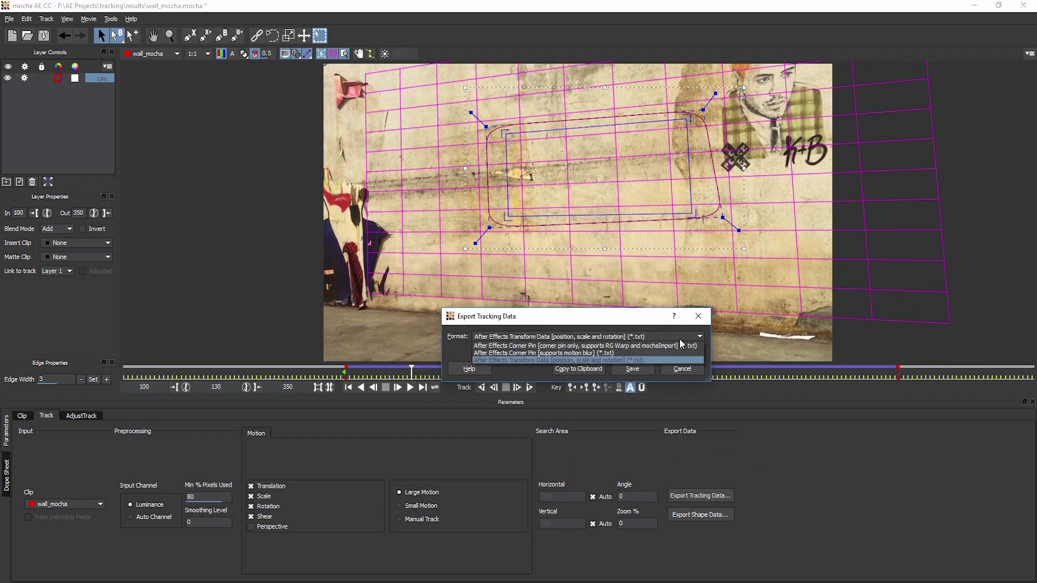
pyautogui.click(522, 360)
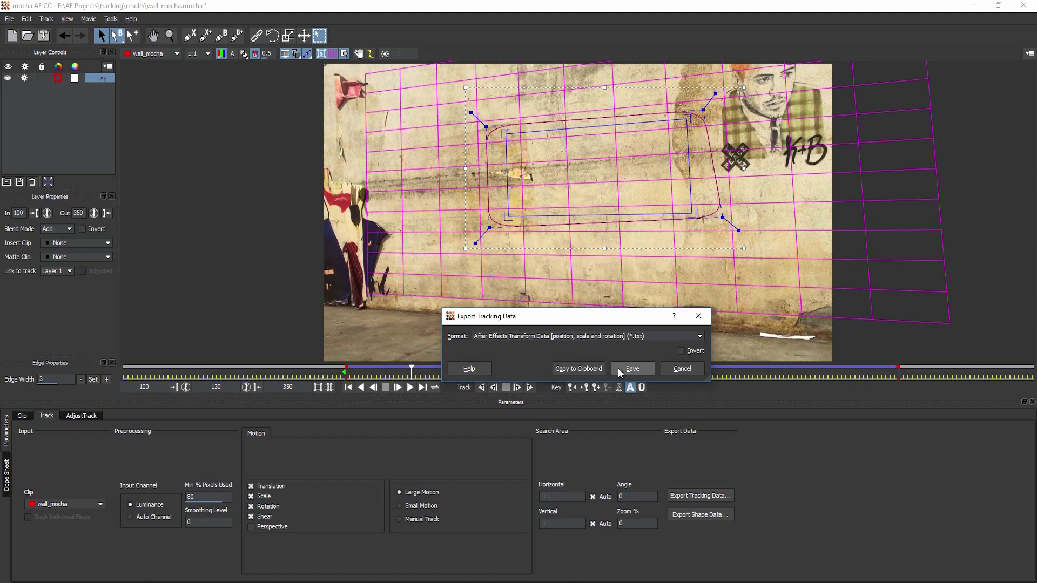
pyautogui.click(576, 372)
pyautogui.hotkey('alt', 'Tab')
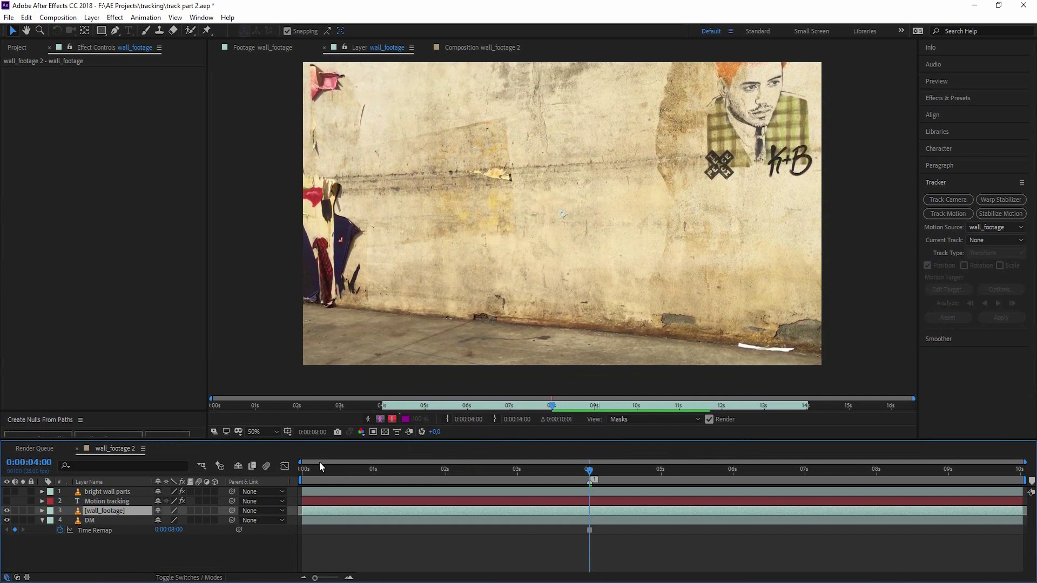
# At the first frame, add a Null 1 layer and paste the mocha tracking keyframes onto it
pyautogui.click(303, 471)
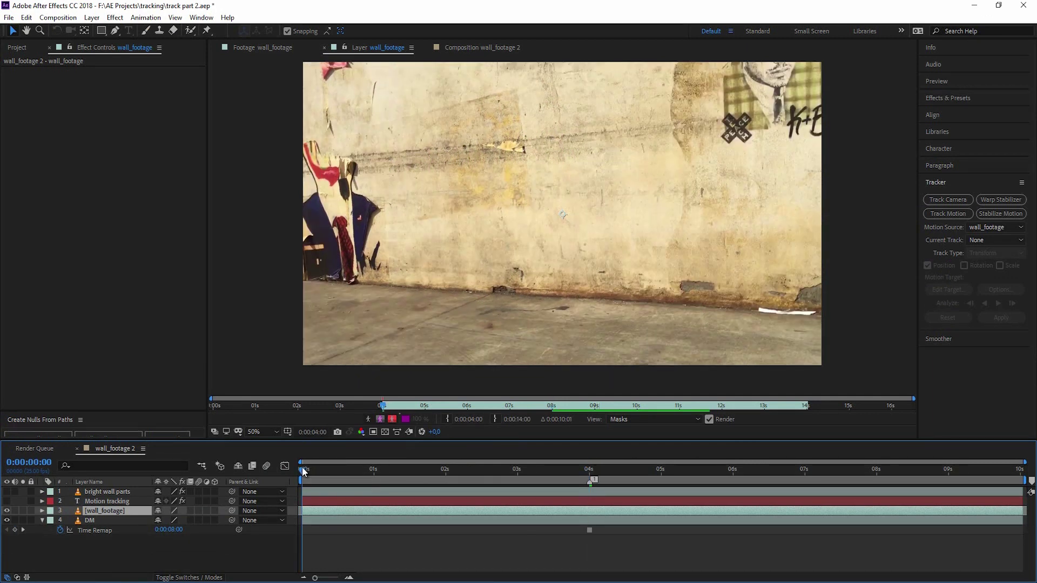
pyautogui.hotkey('ctrl', 'alt', 'shift', 'y')
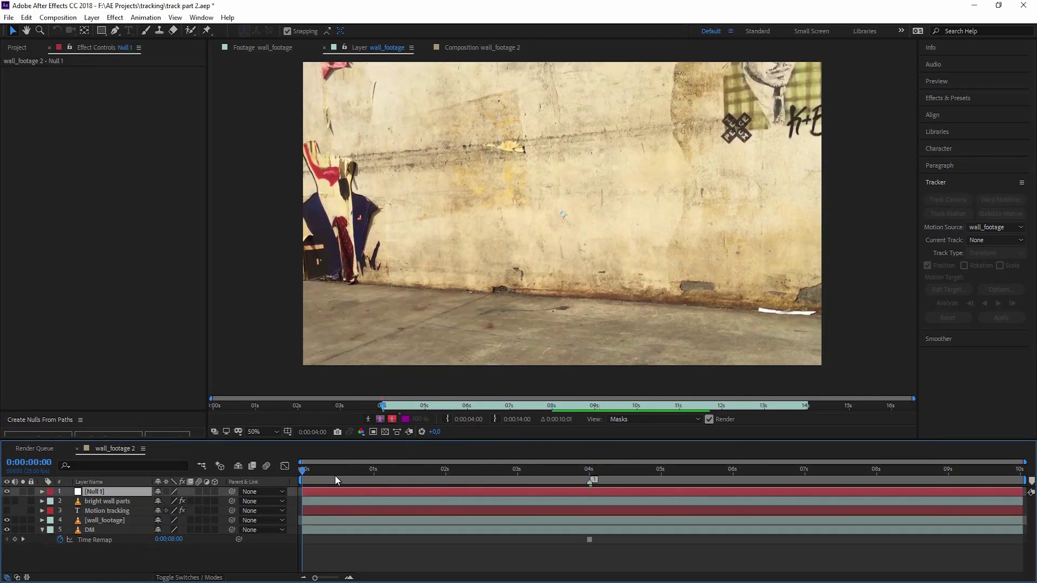
pyautogui.click(26, 17)
pyautogui.click(60, 134)
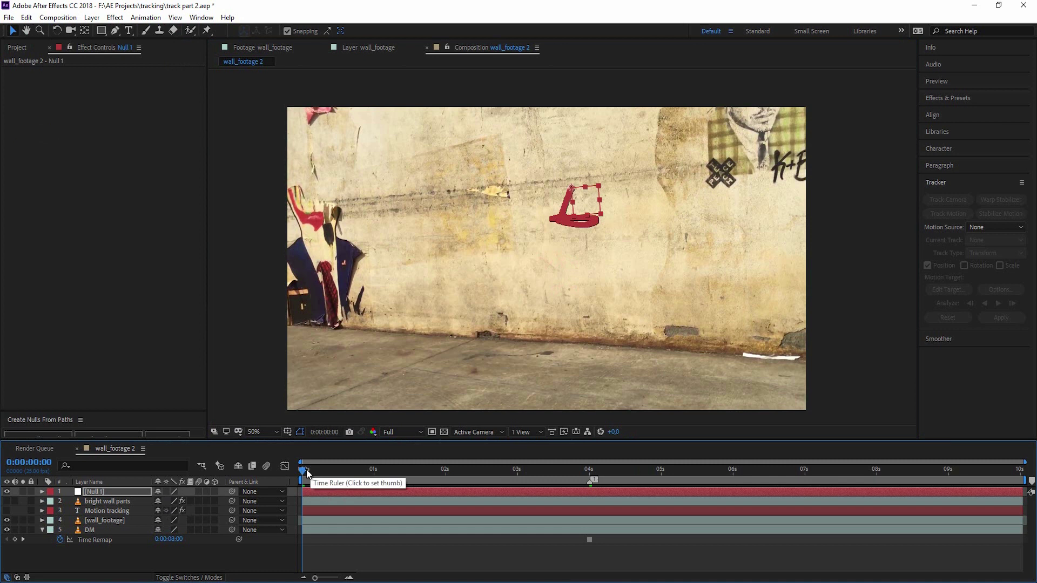
pyautogui.moveTo(305, 470)
pyautogui.mouseDown()
pyautogui.moveTo(356, 478)
pyautogui.moveTo(297, 478)
pyautogui.mouseUp()
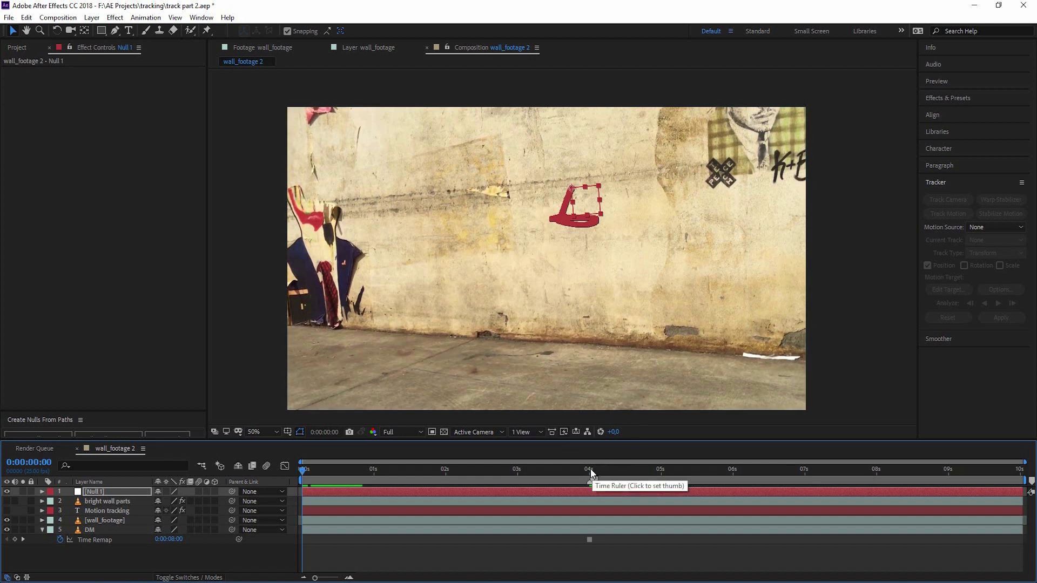
# At 4s, show the Motion tracking text layer, parent it to Null 1, and preview it
pyautogui.click(588, 469)
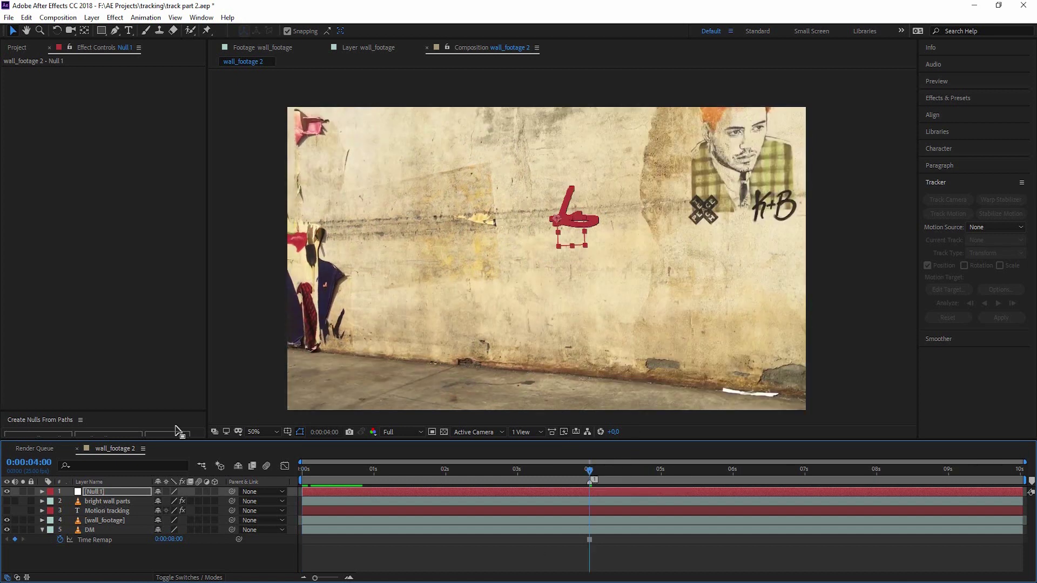
pyautogui.click(106, 510)
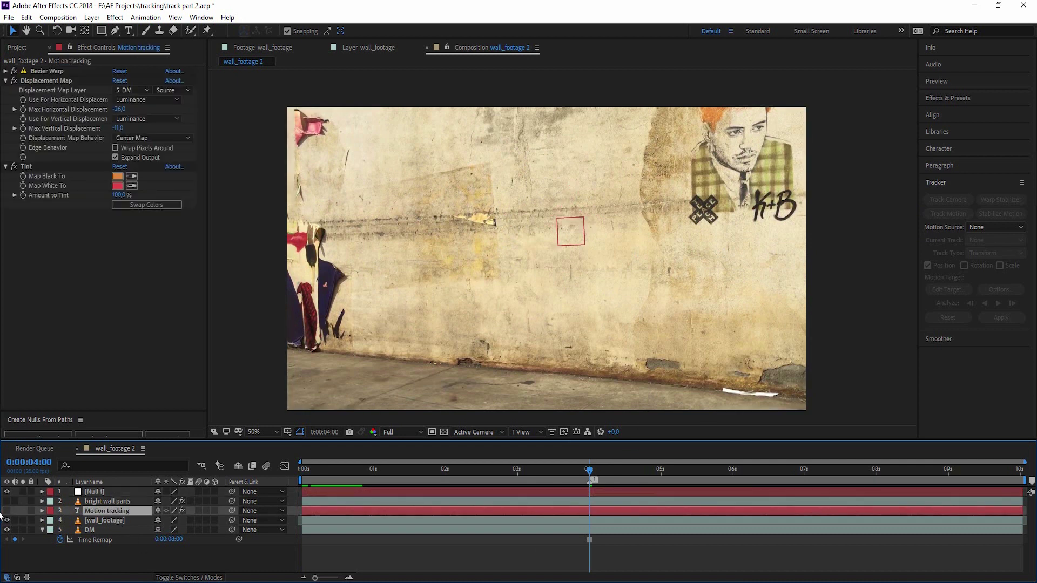
pyautogui.click(7, 511)
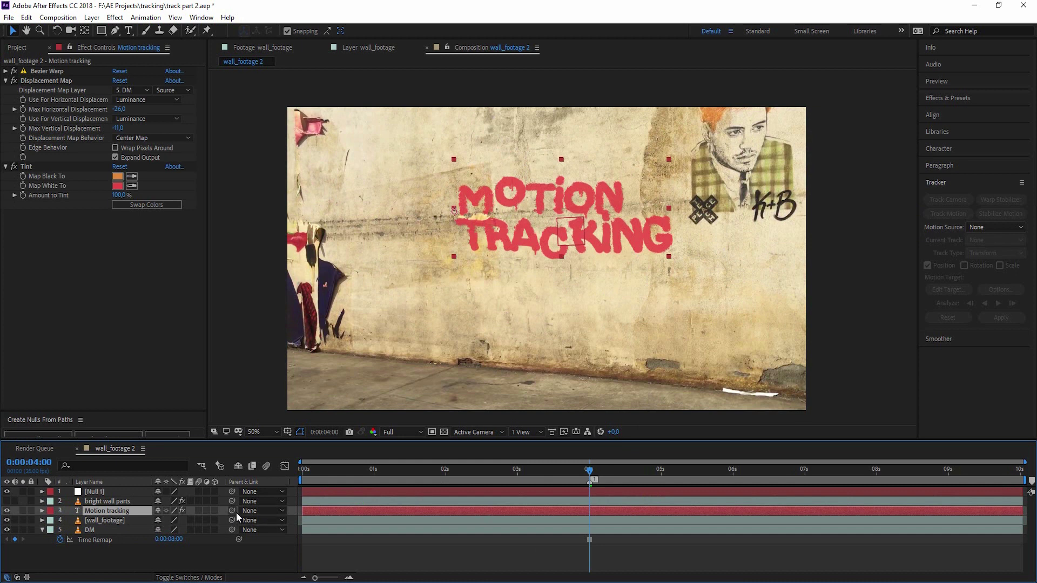
pyautogui.moveTo(231, 511); pyautogui.dragTo(99, 489)
pyautogui.press('space')
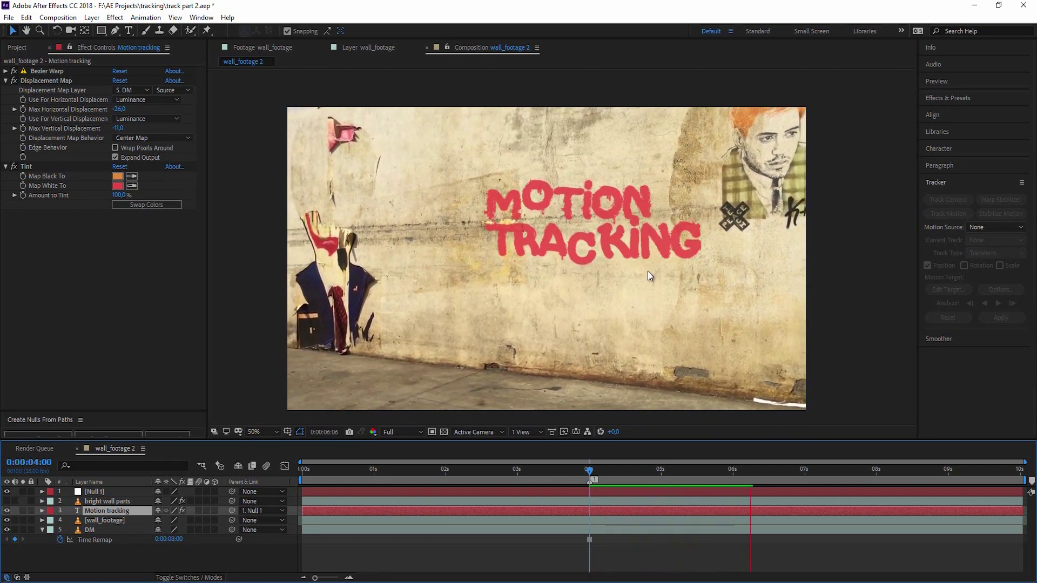
# Zoom in on the text, then select the DM and bright wall parts layers
pyautogui.moveTo(591, 469)
pyautogui.mouseDown()
pyautogui.moveTo(649, 474)
pyautogui.moveTo(593, 480)
pyautogui.mouseUp()
pyautogui.scroll(2, 666, 219)
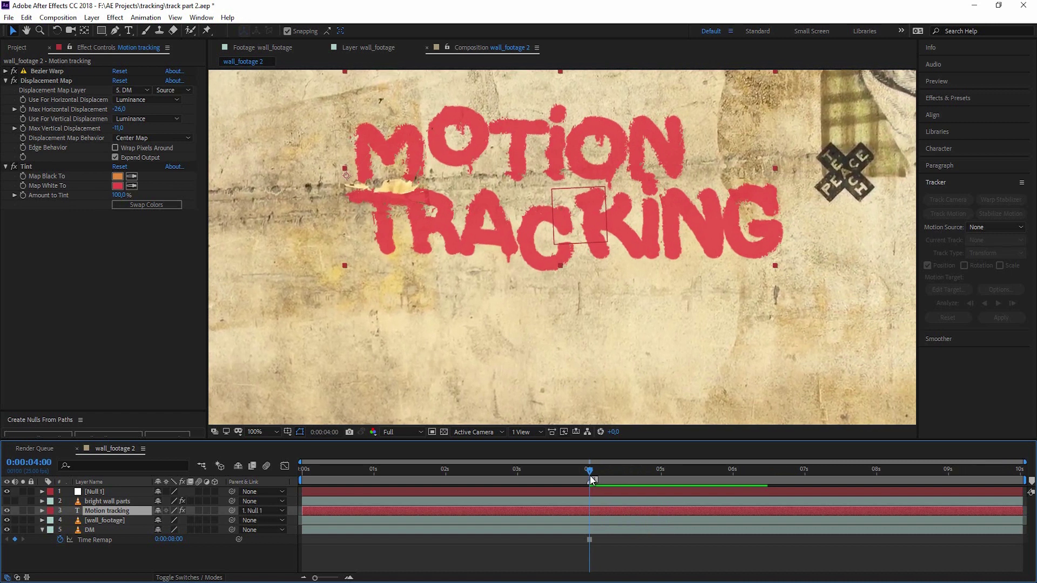
pyautogui.click(92, 529)
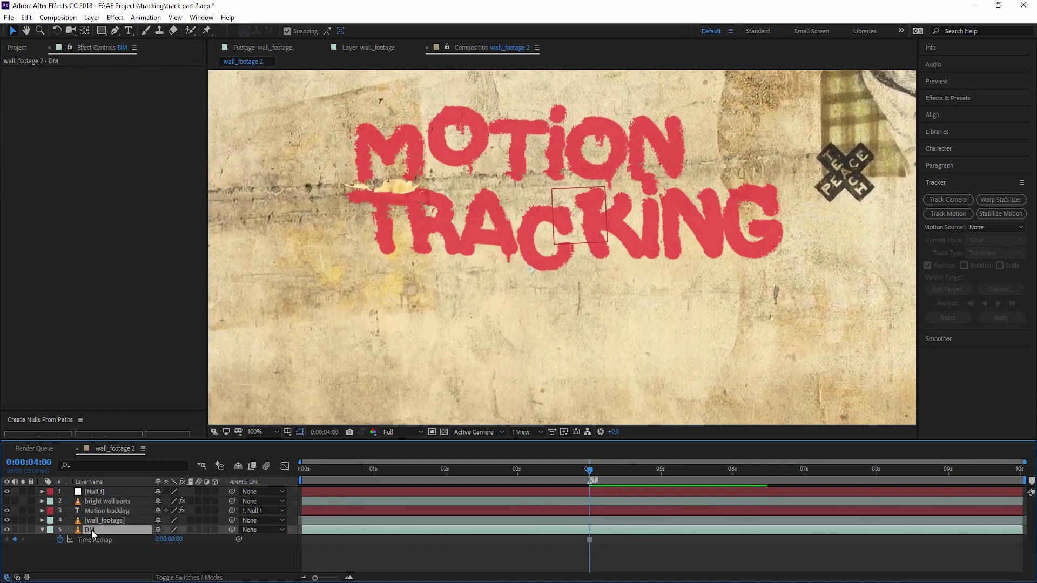
pyautogui.click(113, 500)
# Zoom back to half view and set the Motion tracking layer's Parent to None
pyautogui.press(',')
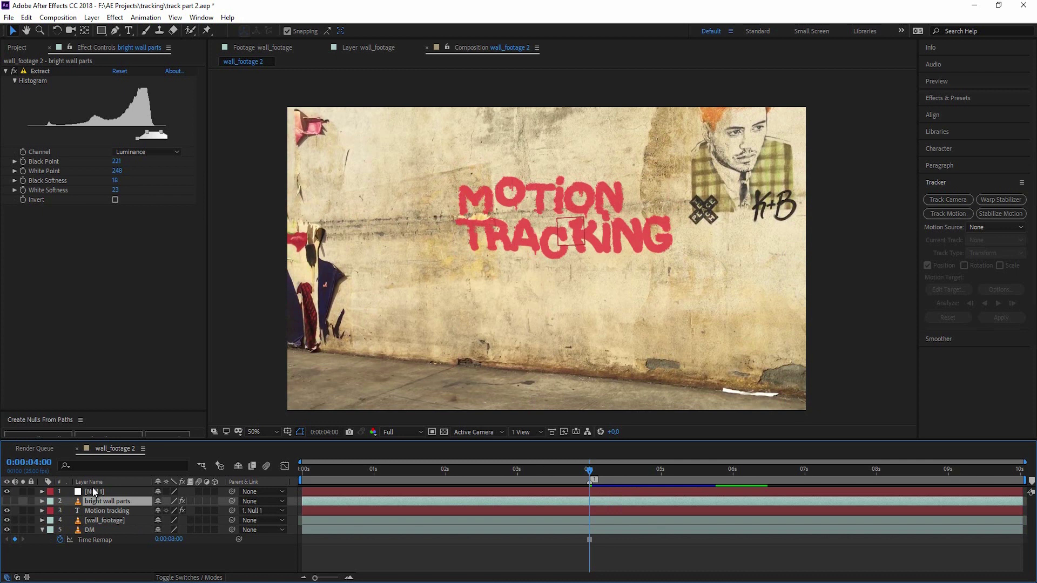
pyautogui.click(161, 547)
pyautogui.click(259, 511)
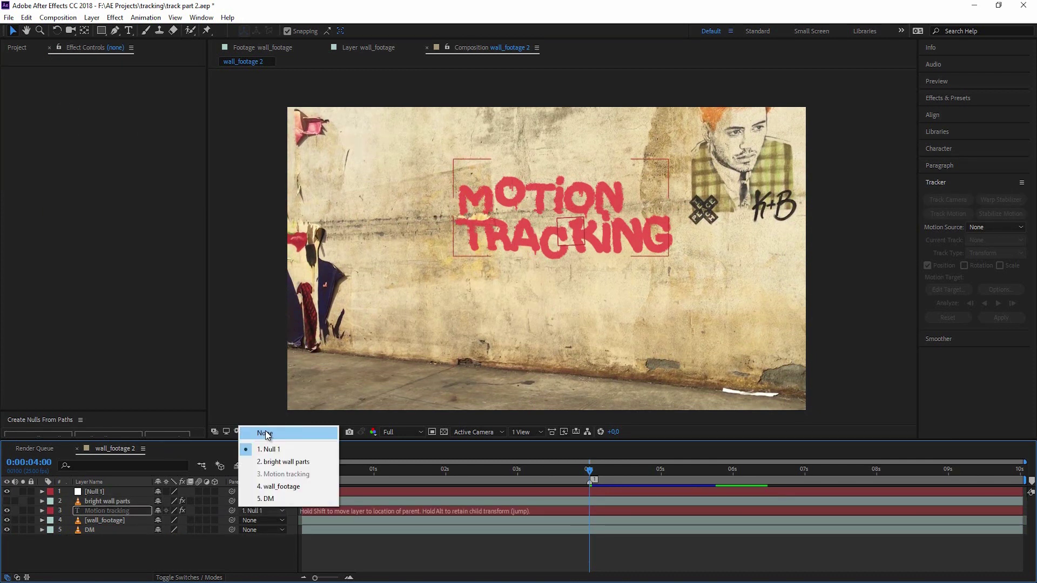
pyautogui.click(265, 434)
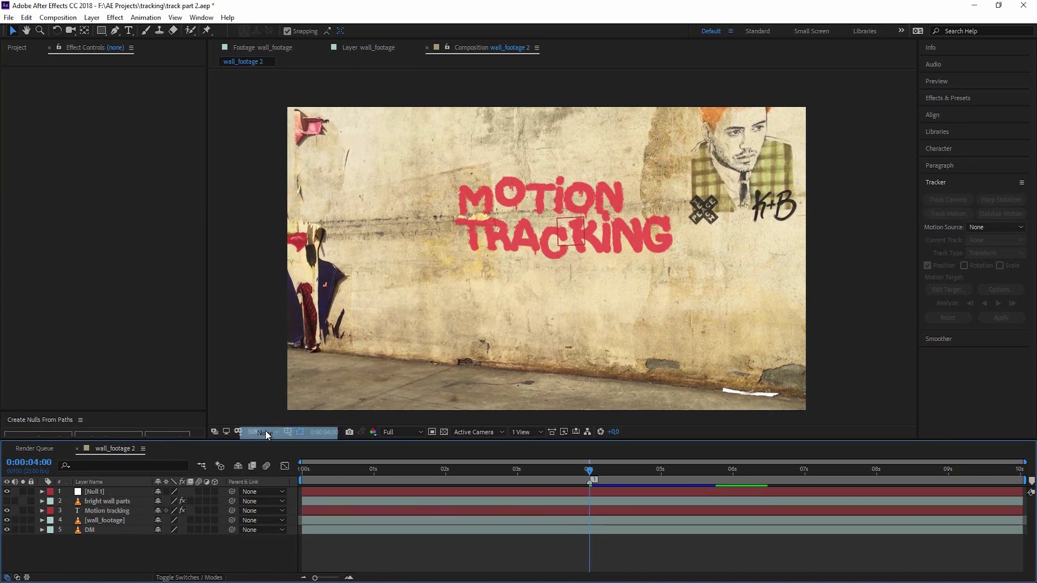
# Precompose bright wall parts, Motion tracking, wall_footage and DM into a 'Graffiti' composition
pyautogui.click(107, 501)
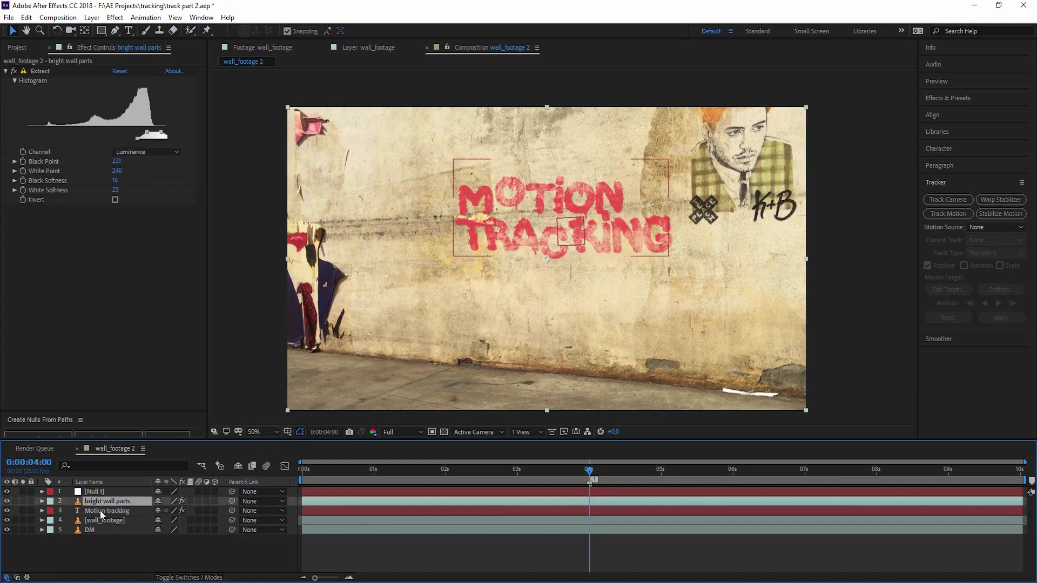
pyautogui.keyDown('ctrl'); pyautogui.click(99, 511); pyautogui.keyUp('ctrl')
pyautogui.keyDown('ctrl'); pyautogui.click(96, 520); pyautogui.keyUp('ctrl')
pyautogui.keyDown('ctrl'); pyautogui.click(92, 530); pyautogui.keyUp('ctrl')
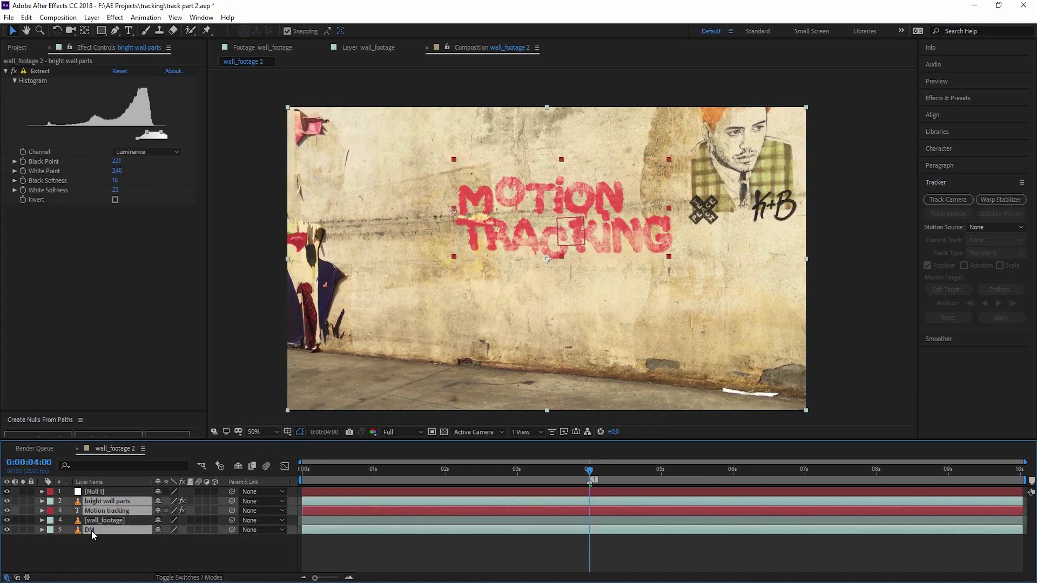
pyautogui.hotkey('ctrl', 'shift', 'c')
pyautogui.write('Graffiti')
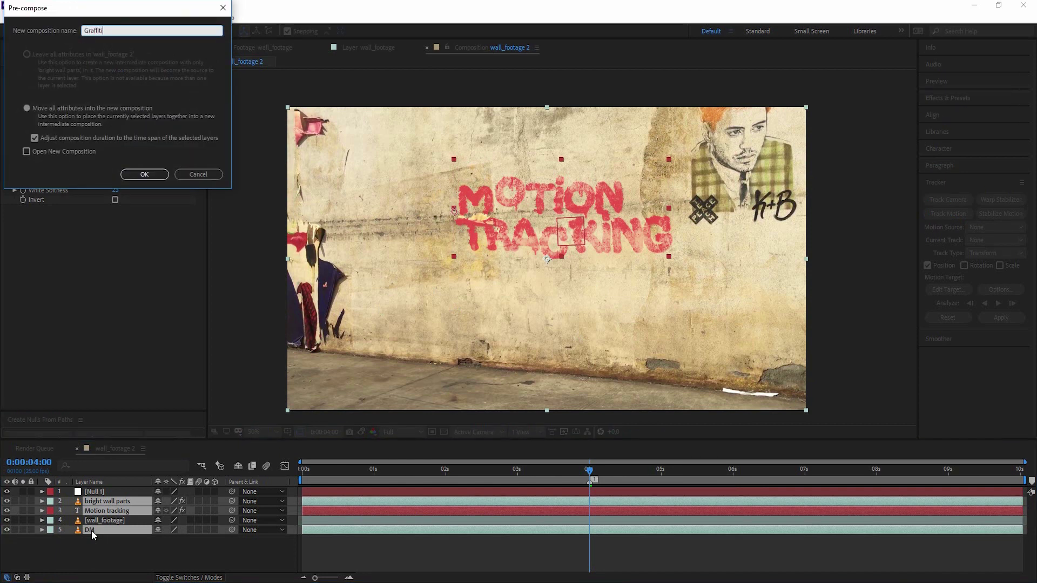
pyautogui.press('Return')
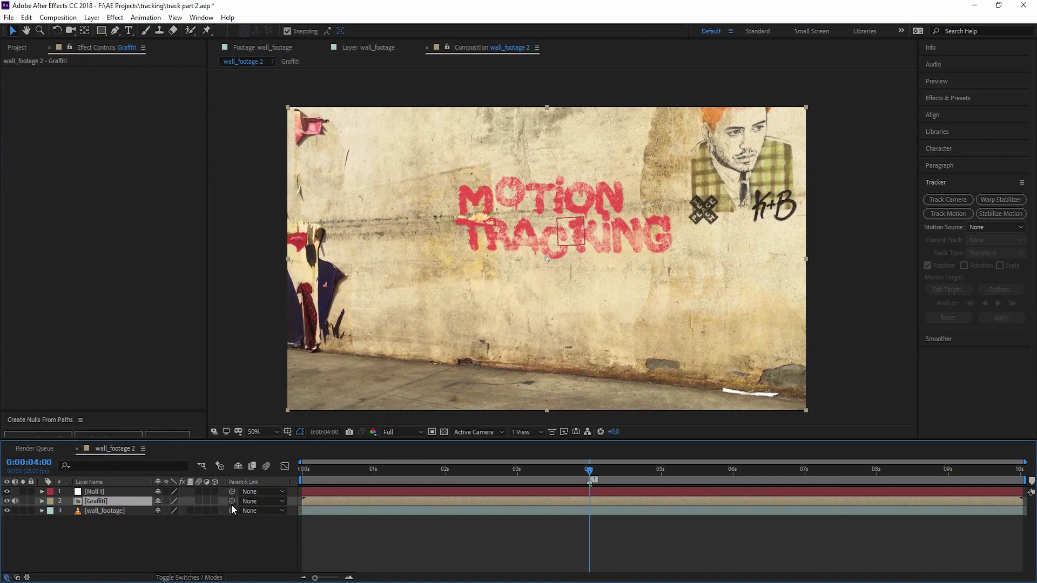
# Parent the Graffiti precomp to Null 1 and preview the text sticking to the wall
pyautogui.moveTo(232, 501); pyautogui.dragTo(99, 492)
pyautogui.press('space')
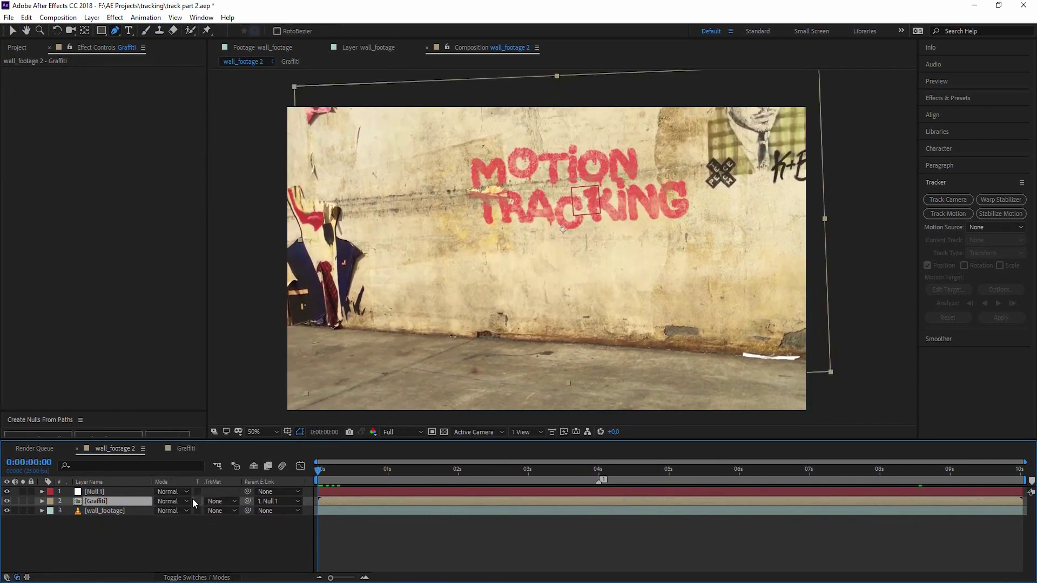
pyautogui.click(197, 577)
pyautogui.press('space')
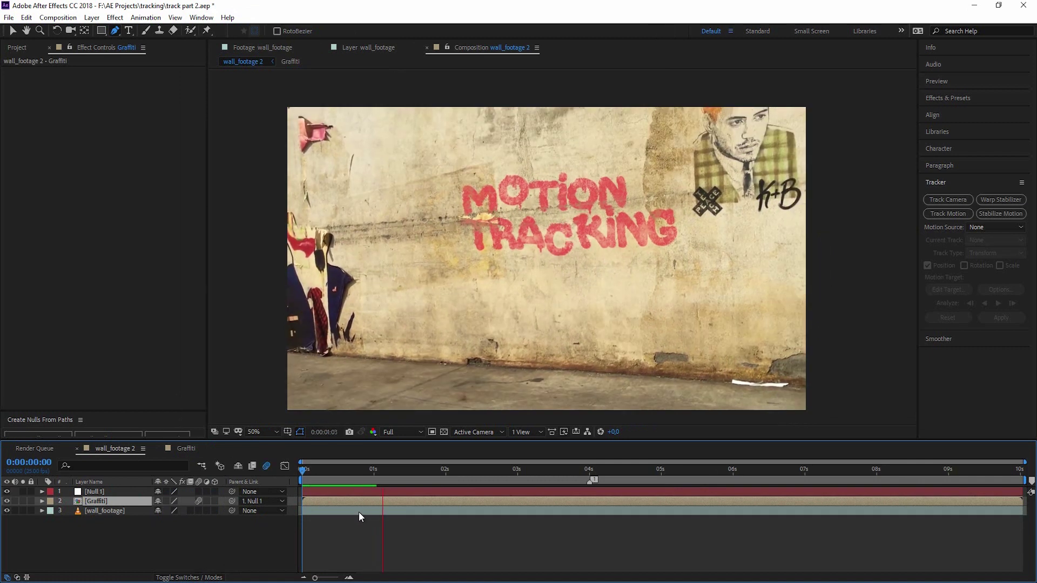